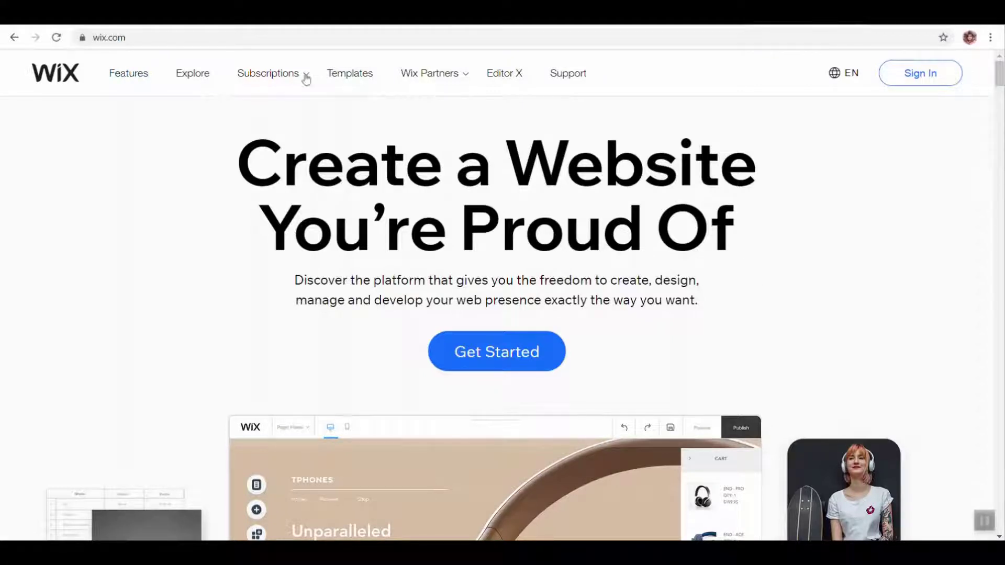
Step: Start from Get Started and try submitting the Sign Up form with the e-mail field
mouse_move(305, 77)
left_click(496, 352)
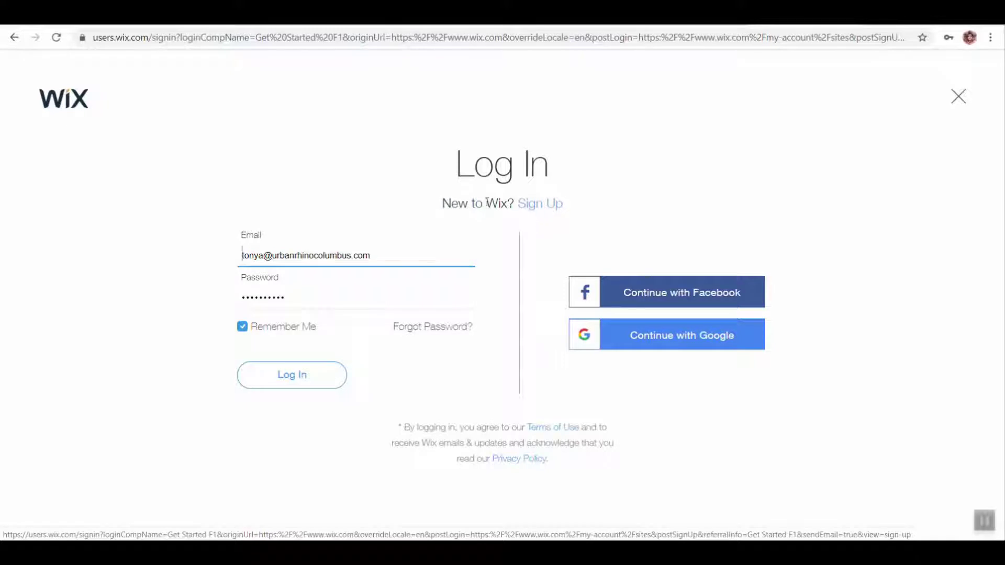
left_click(542, 207)
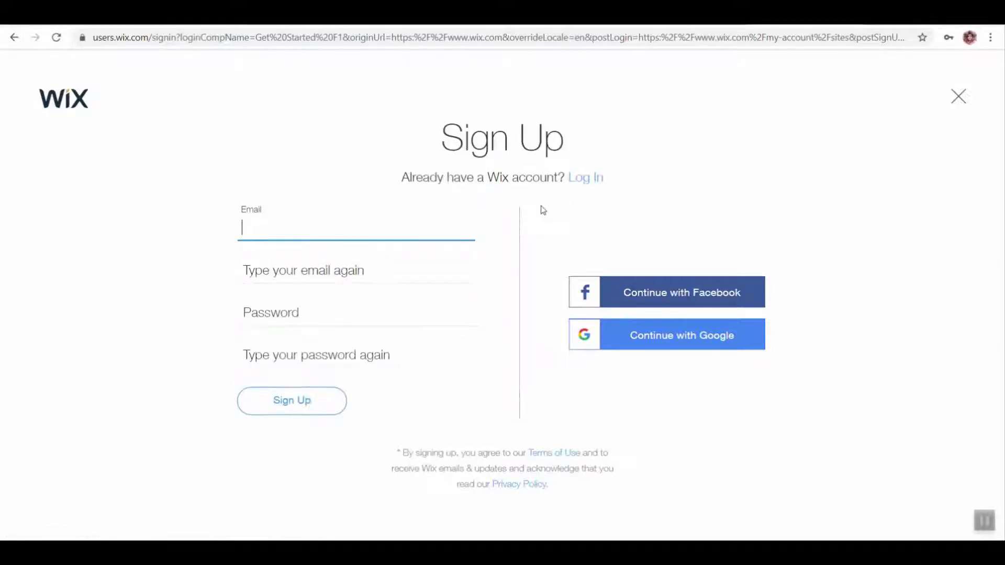
left_click(293, 228)
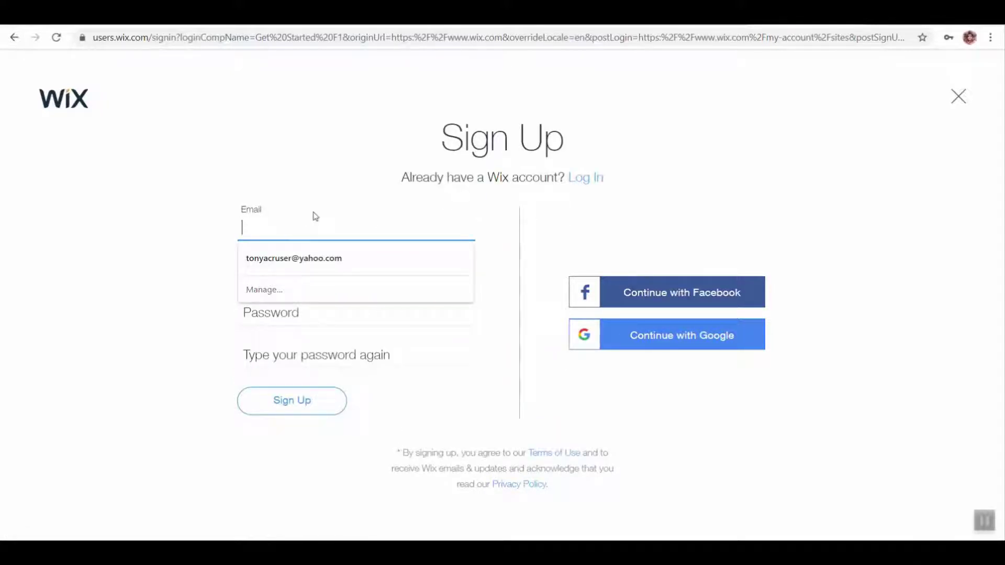
left_click(313, 214)
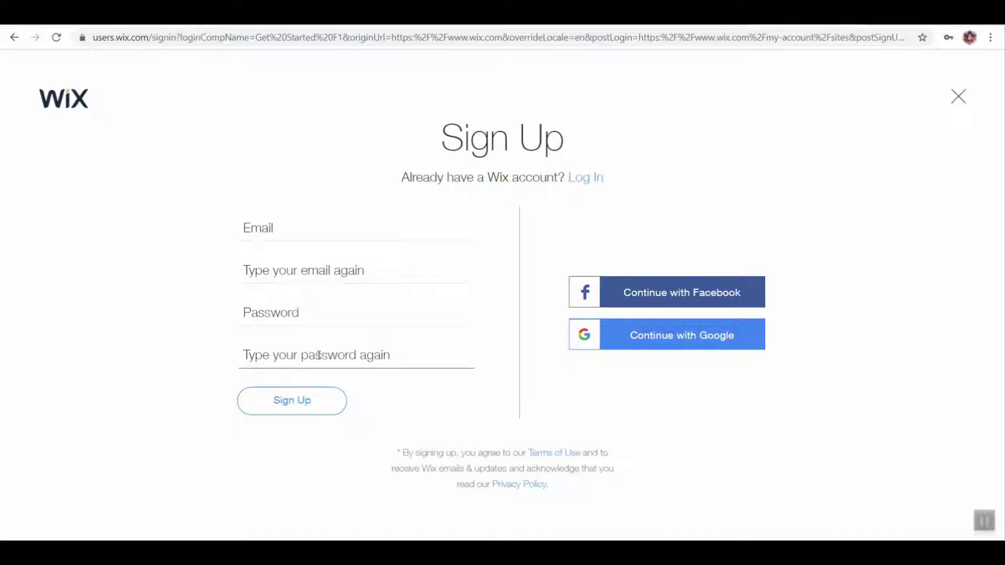
left_click(311, 413)
Step: Return to Log In, submit the saved details and start the I'm-not-a-robot check
left_click(582, 180)
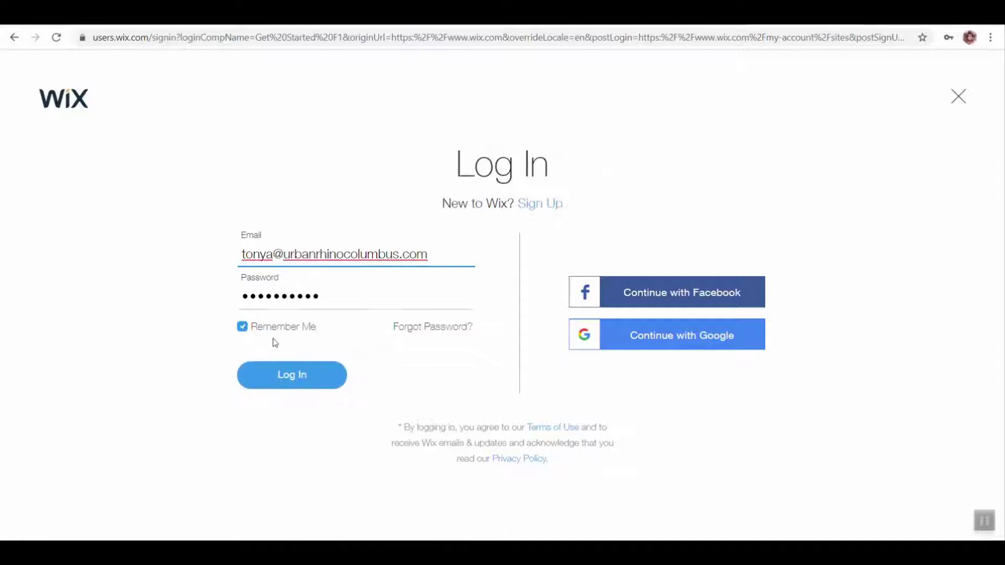
left_click(301, 381)
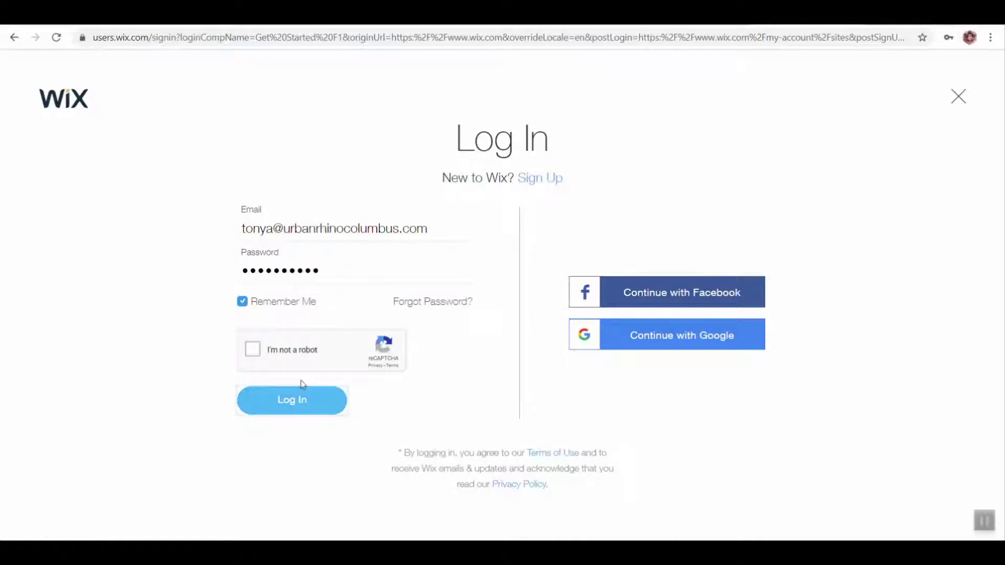
left_click(255, 349)
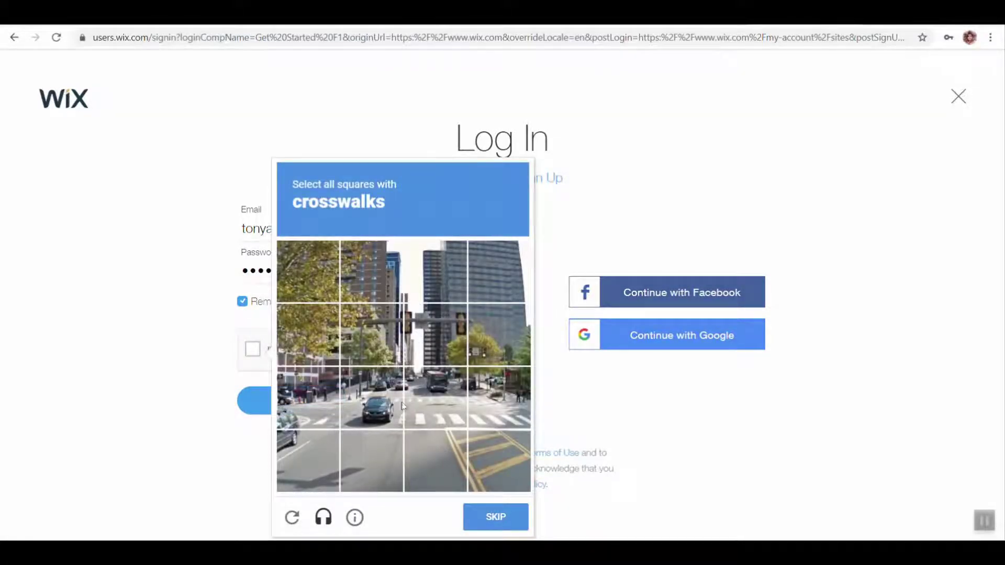
Step: Select the four crosswalk squares in the reCAPTCHA challenge and submit them
left_click(313, 401)
left_click(374, 396)
left_click(438, 398)
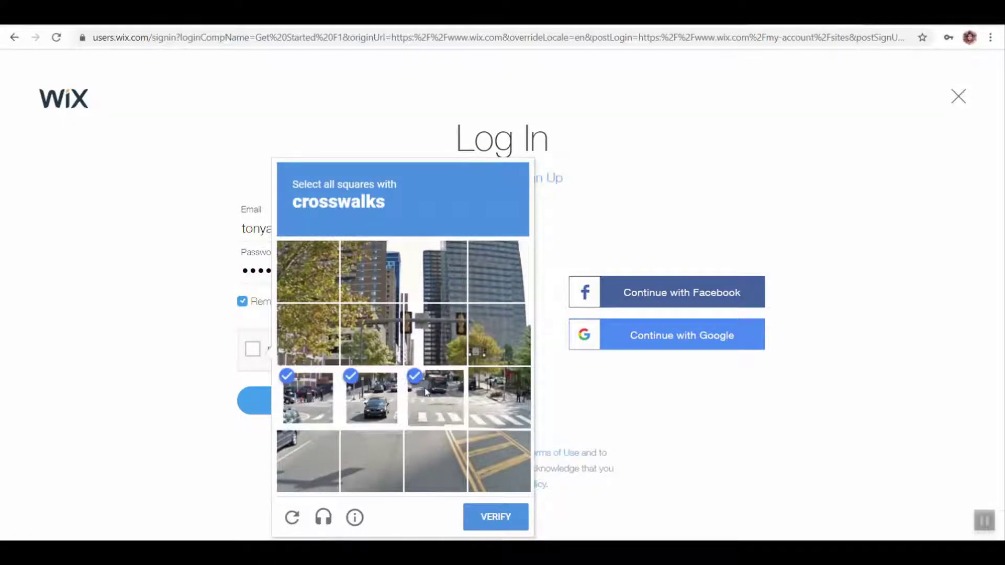
left_click(481, 396)
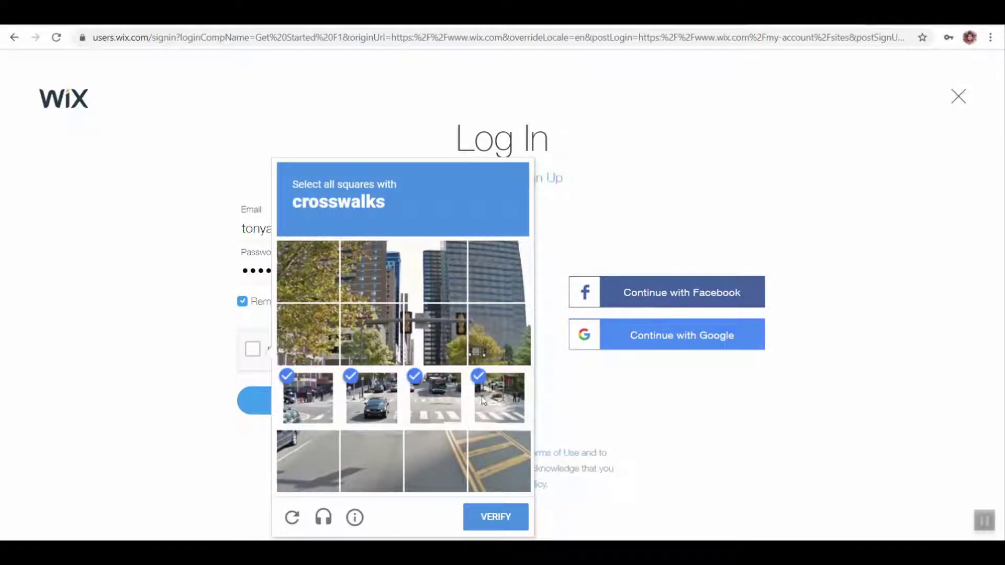
left_click(515, 520)
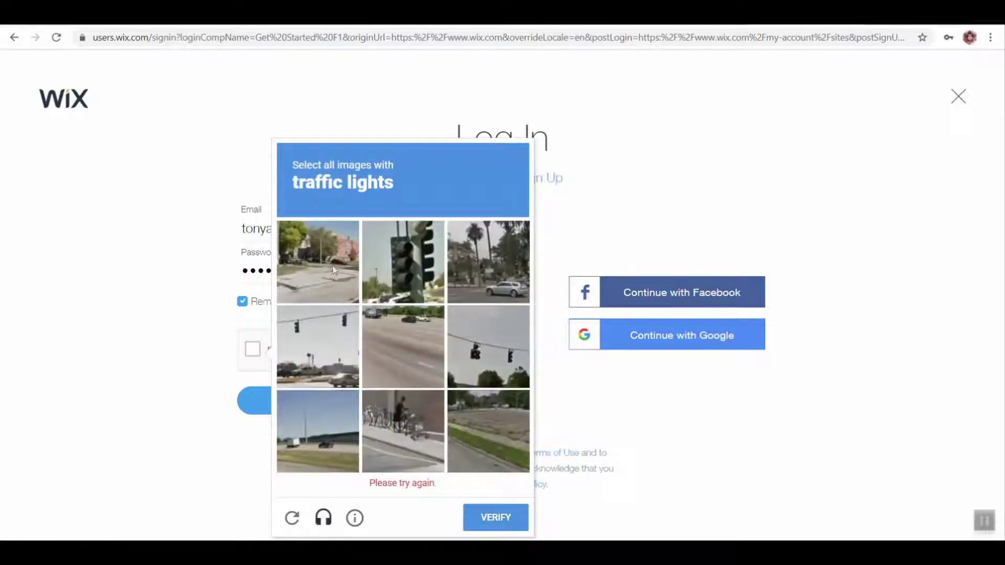
Step: Select the three traffic-light images and submit the selection
left_click(388, 263)
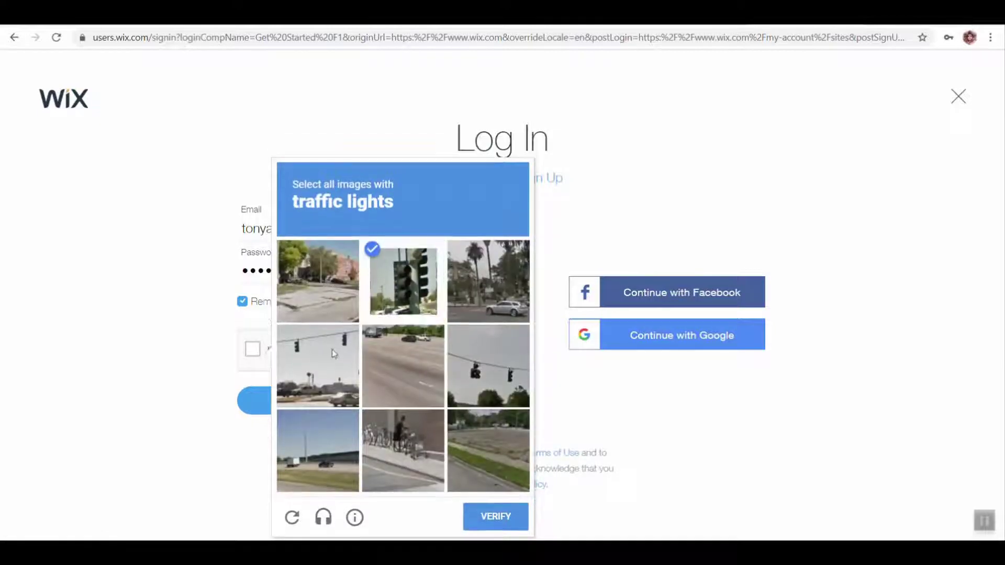
left_click(328, 367)
left_click(491, 364)
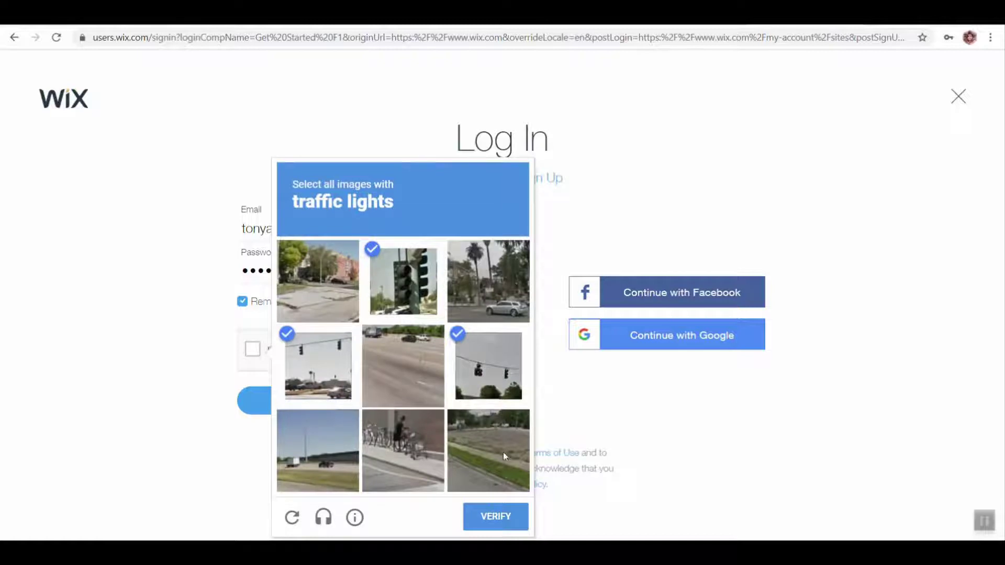
left_click(494, 521)
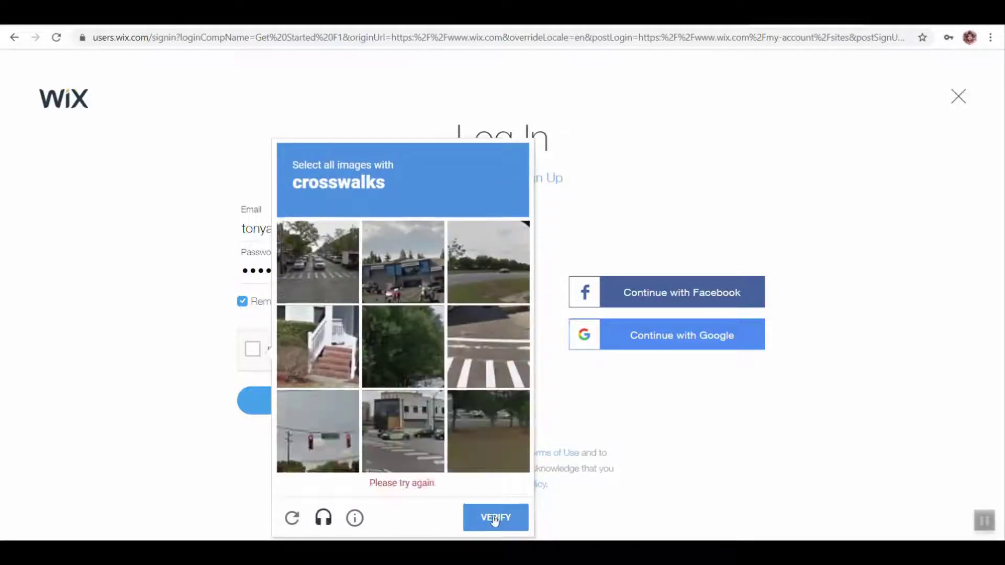
Step: Select the three crosswalk images, verify, and log in to the Wix account
left_click(320, 280)
left_click(489, 380)
left_click(421, 452)
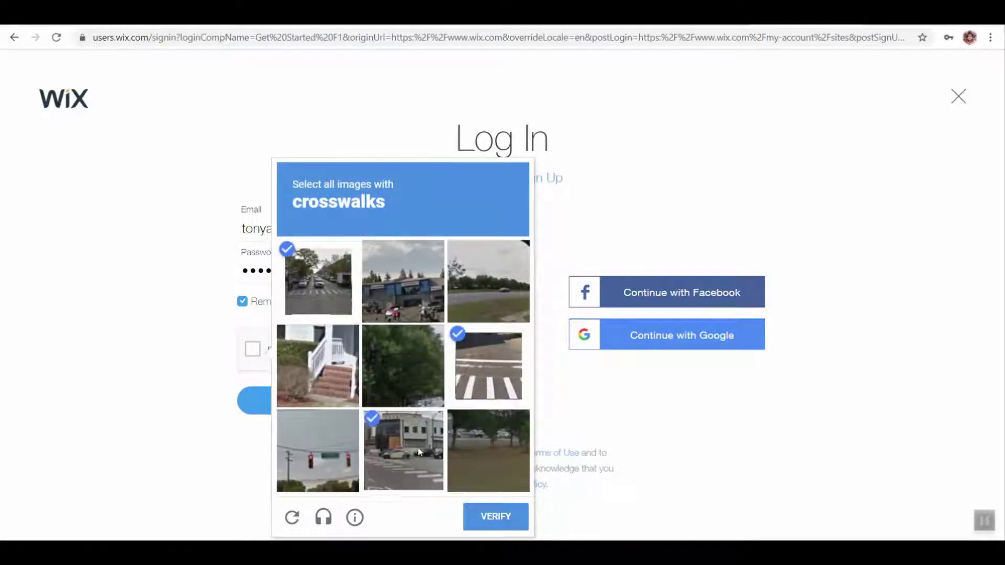
left_click(489, 518)
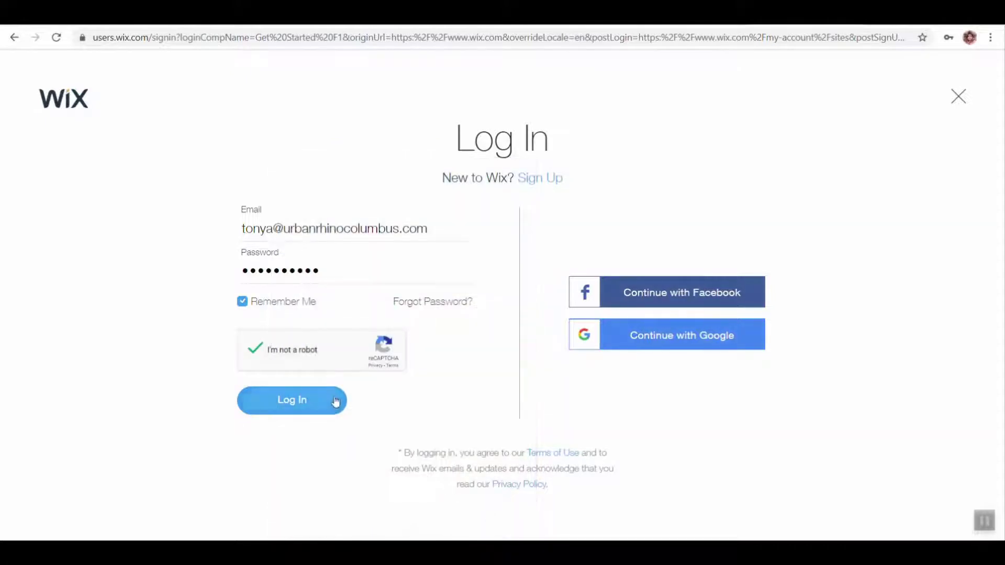
left_click(297, 407)
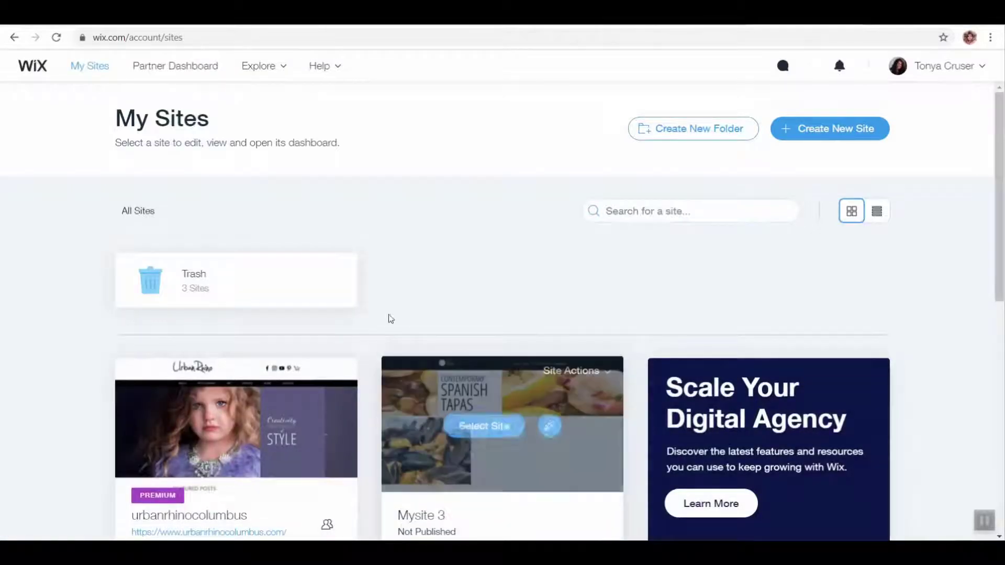
Step: Scroll through My Sites, reviewing Mysite 1, Mysite 3 and the Trash folder, ending at the top
scroll(388, 311, "down", 9)
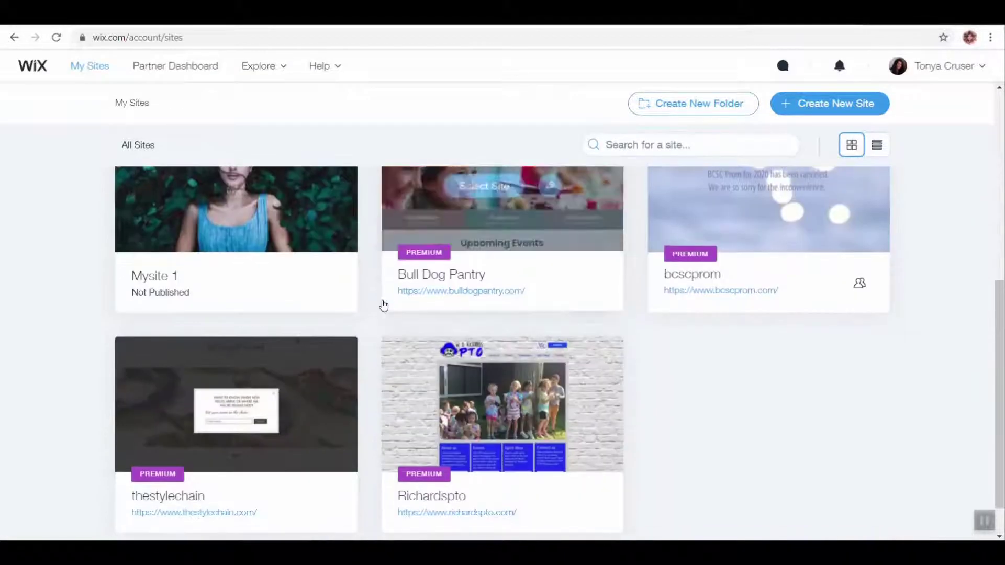
scroll(384, 305, "up", 4)
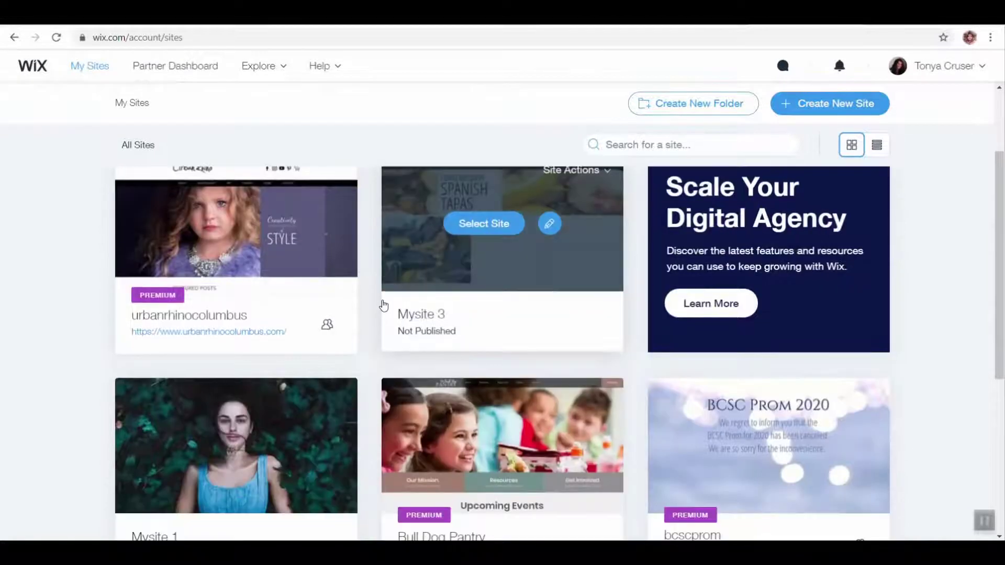
scroll(266, 245, "down", 1)
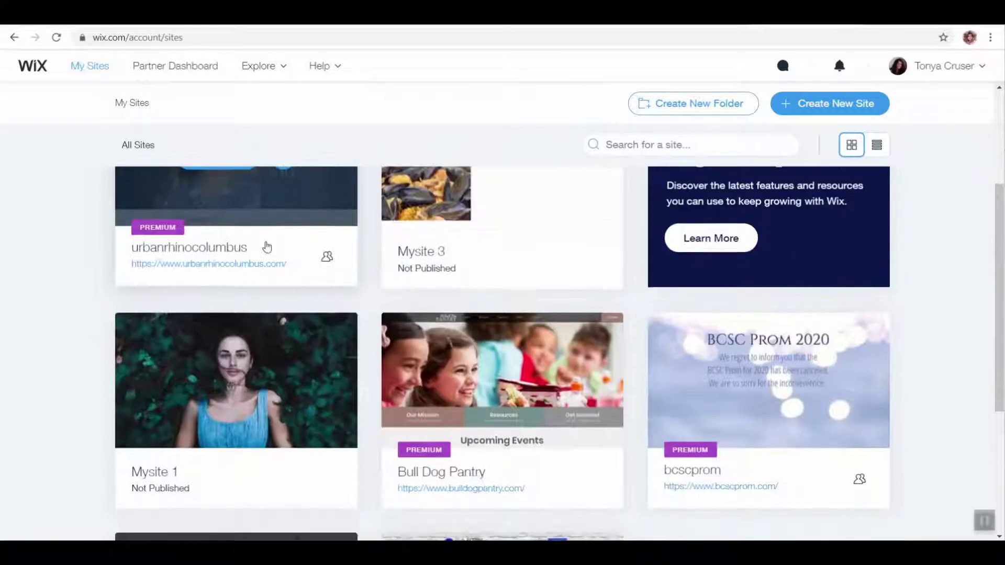
scroll(266, 248, "up", 2)
scroll(341, 286, "down", 2)
scroll(341, 287, "down", 2)
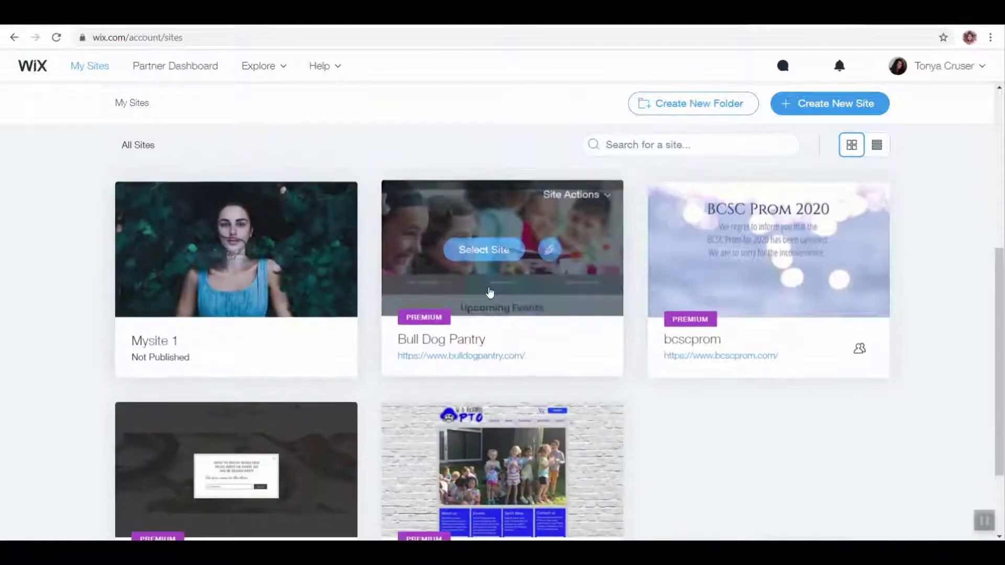
scroll(658, 328, "down", 1)
scroll(576, 330, "up", 1)
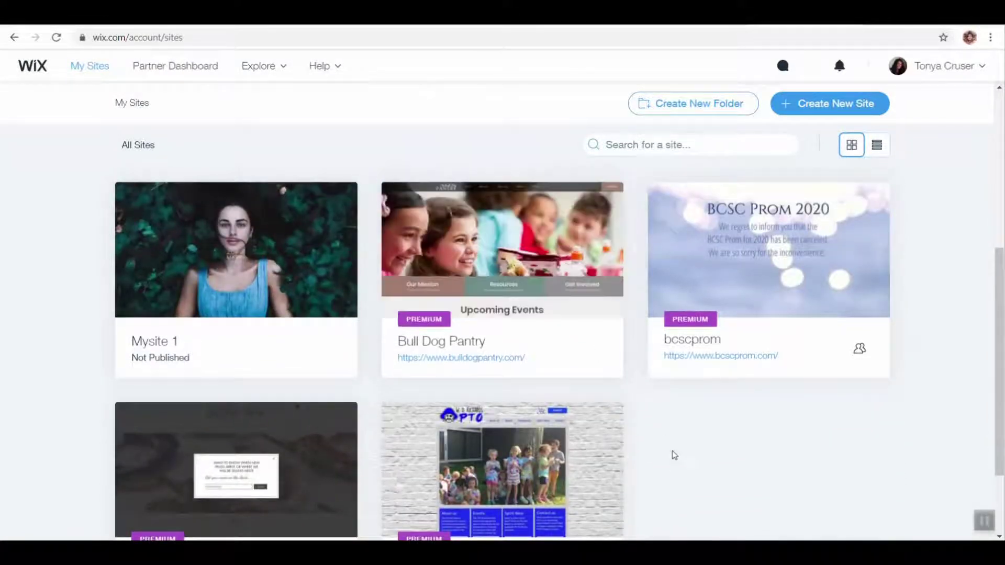
mouse_move(594, 314)
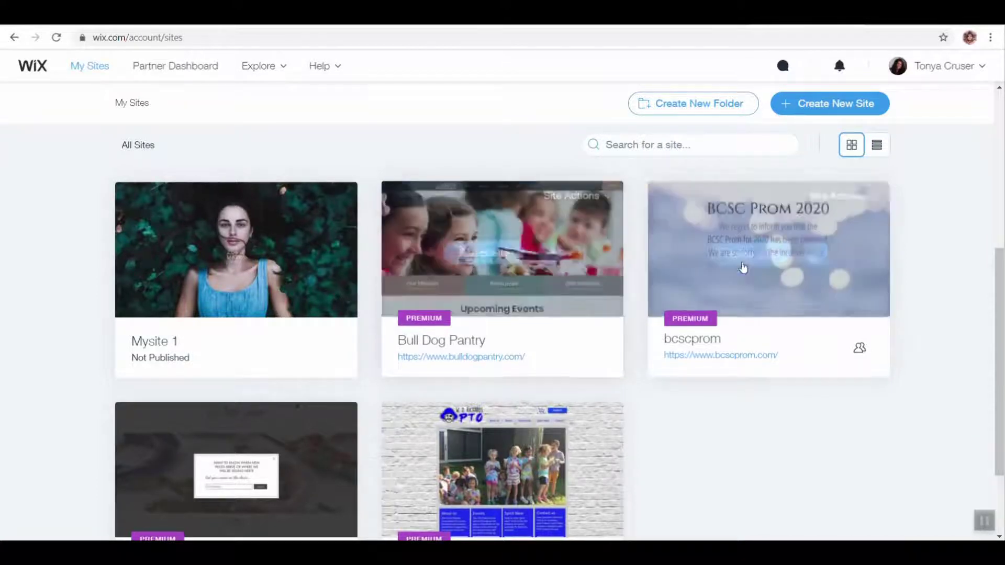
mouse_move(815, 300)
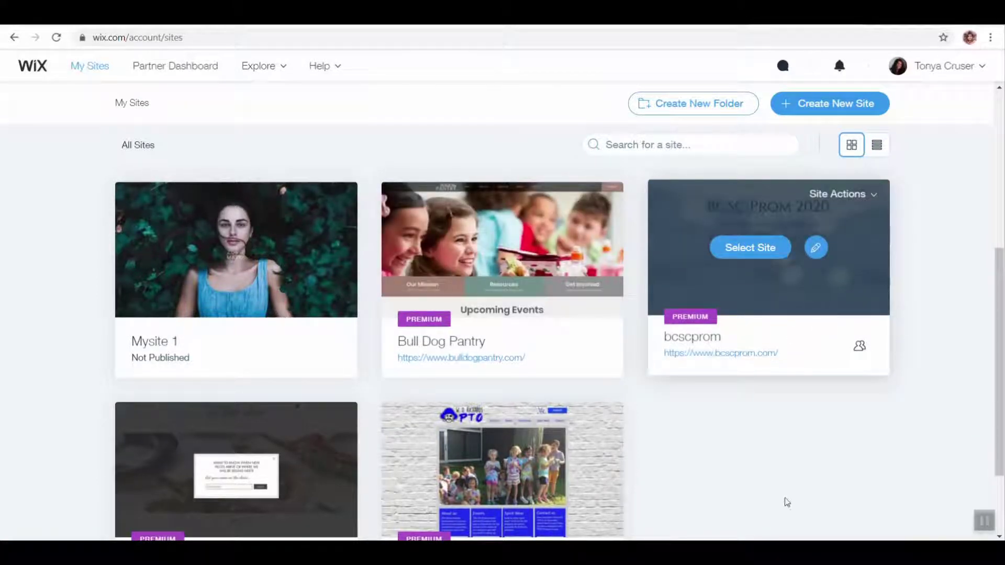
scroll(784, 421, "down", 2)
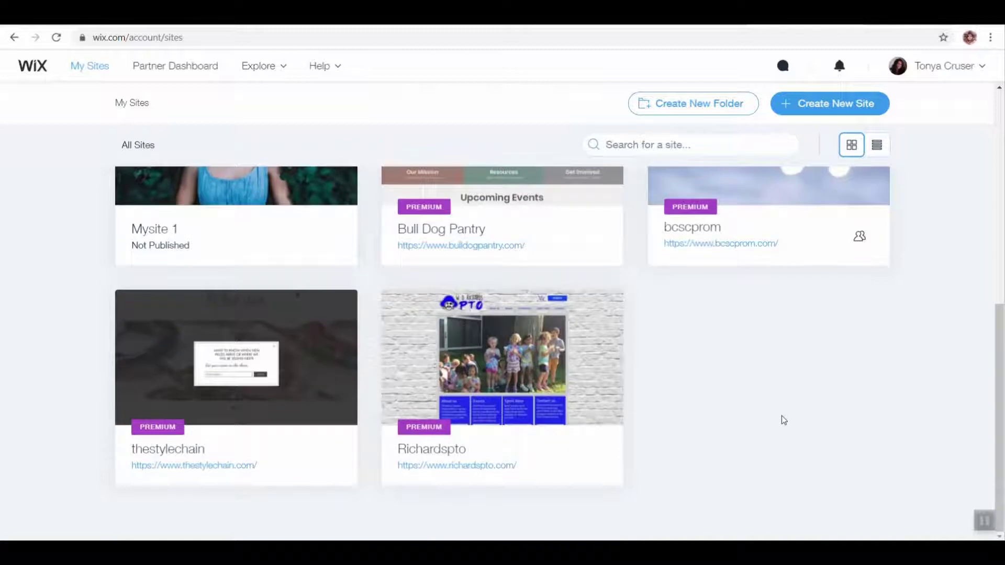
scroll(784, 420, "up", 1)
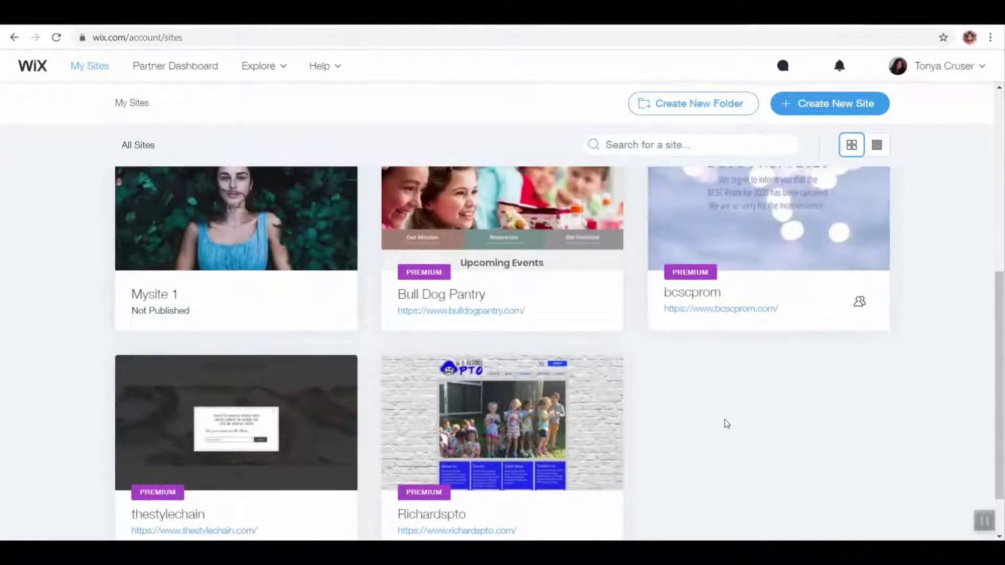
scroll(635, 417, "down", 1)
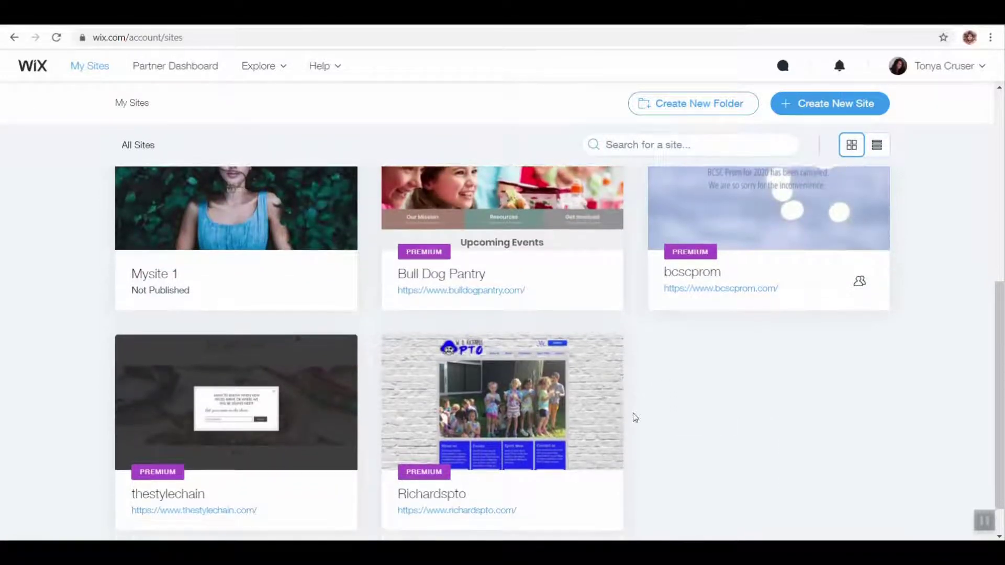
scroll(635, 417, "down", 2)
mouse_move(602, 398)
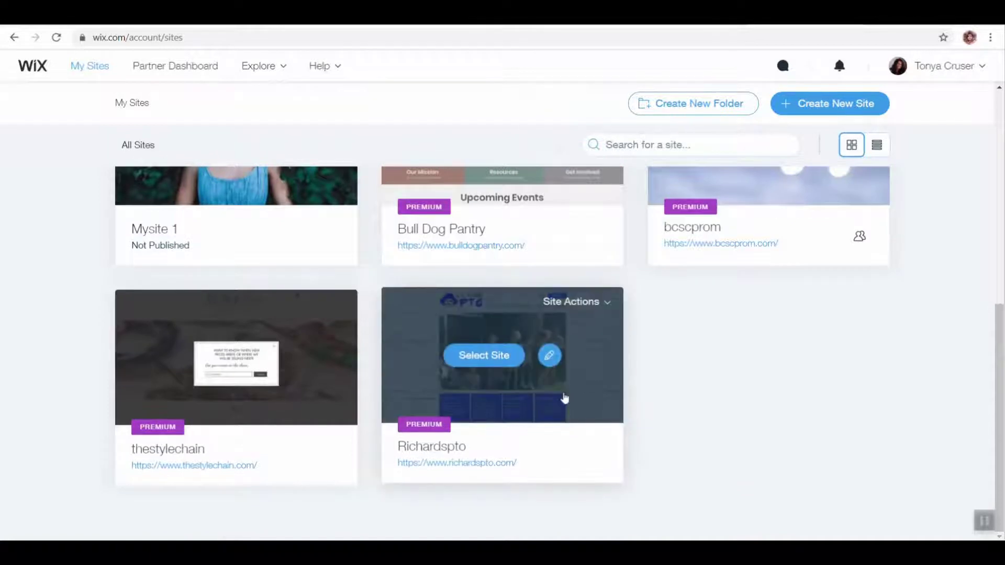
scroll(615, 461, "up", 5)
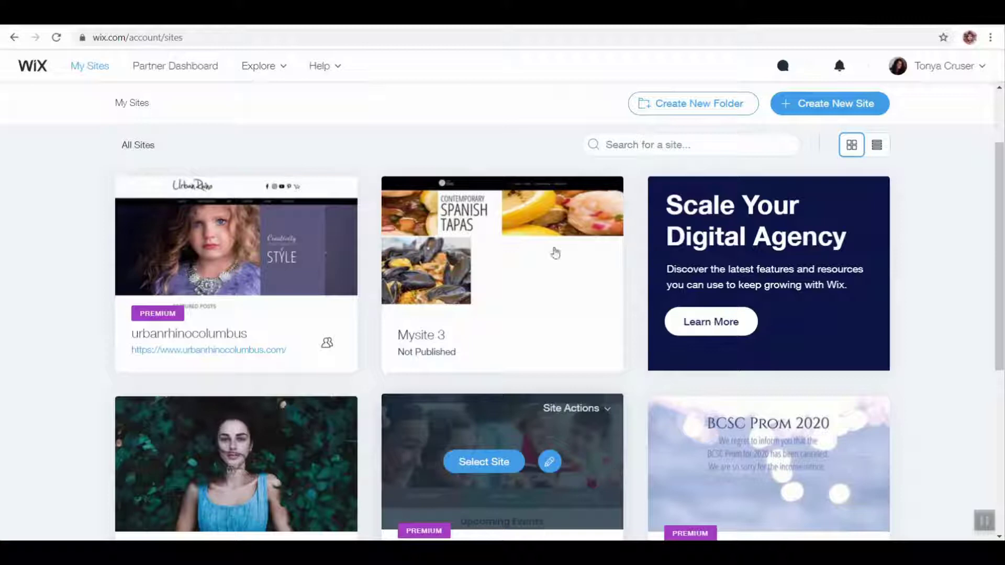
scroll(881, 359, "down", 4)
scroll(883, 361, "down", 2)
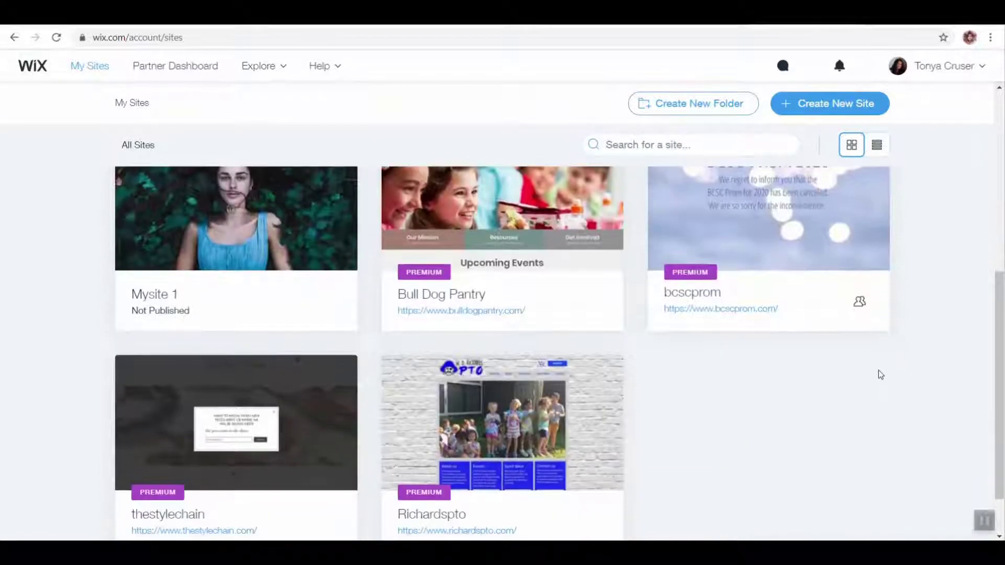
scroll(874, 400, "up", 10)
scroll(874, 402, "down", 3)
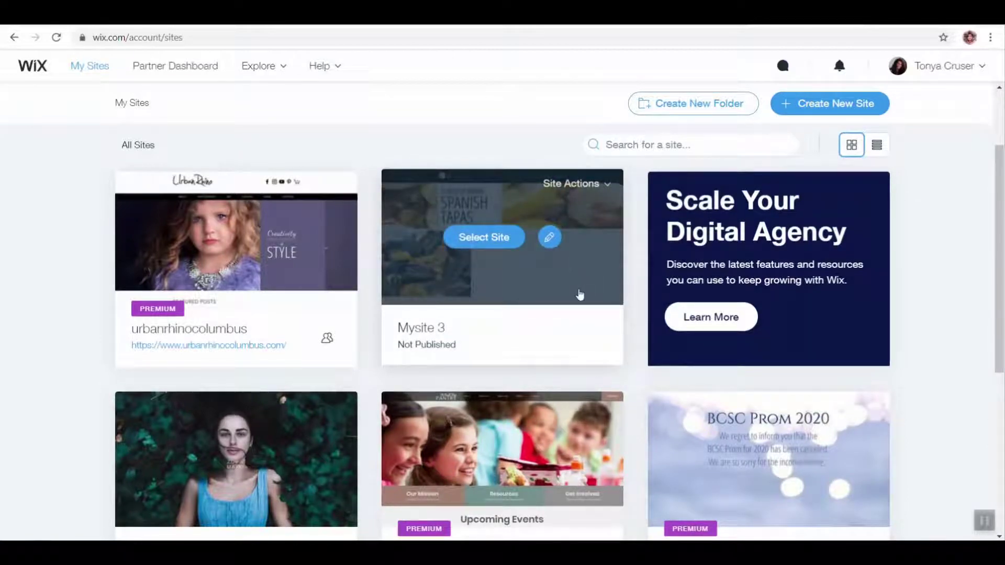
scroll(579, 295, "down", 1)
scroll(580, 295, "up", 1)
scroll(580, 295, "down", 2)
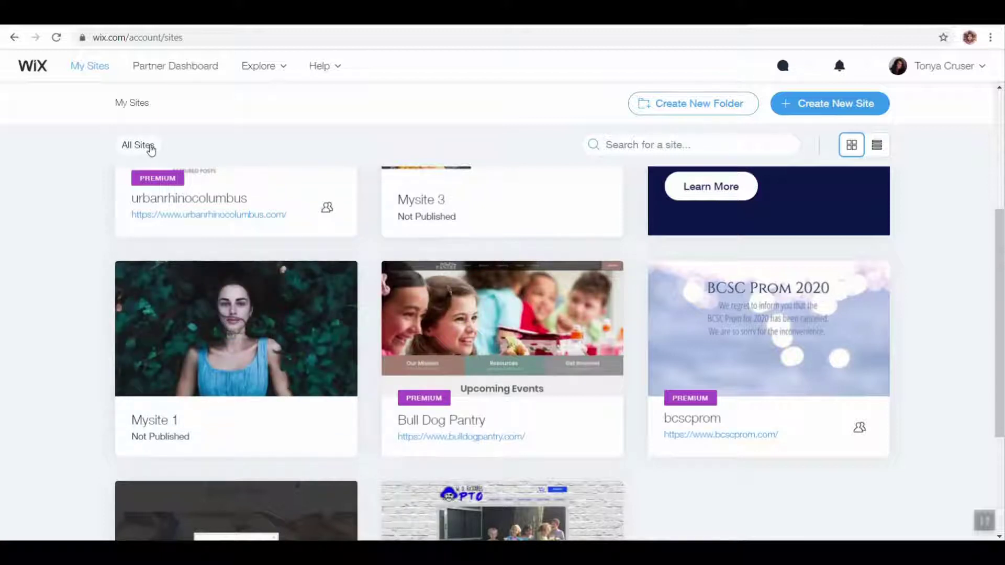
scroll(237, 157, "up", 6)
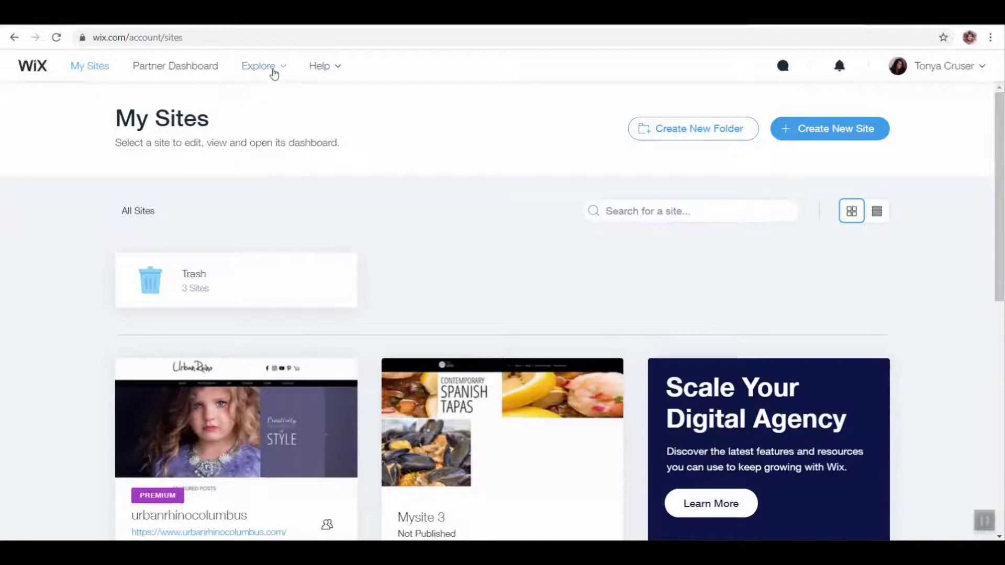
Step: Look through the Explore resources, then pick Blog as the website type
left_click(271, 71)
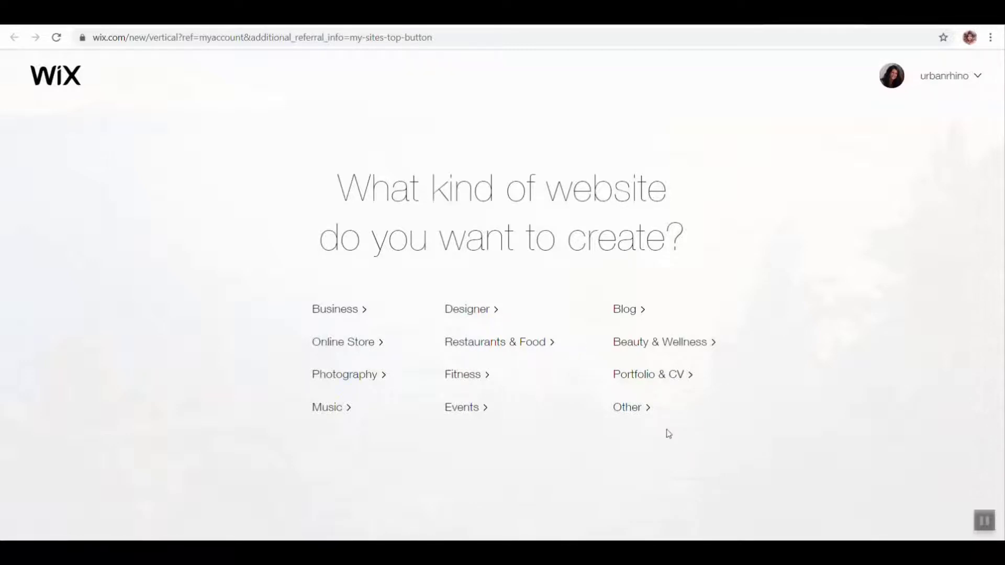
left_click(631, 310)
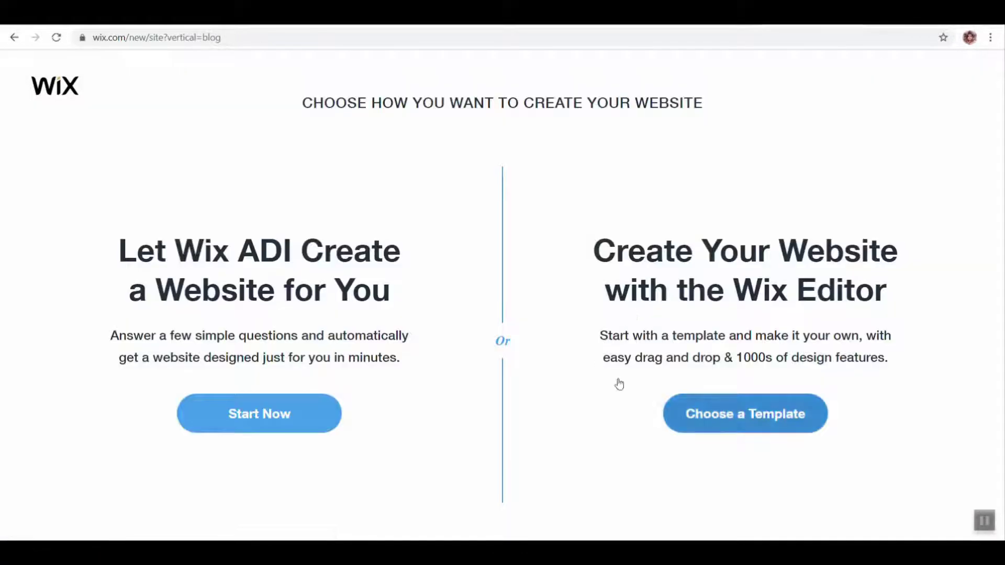
Step: Choose to build from a template and scroll the first page of Blog templates
left_click(733, 420)
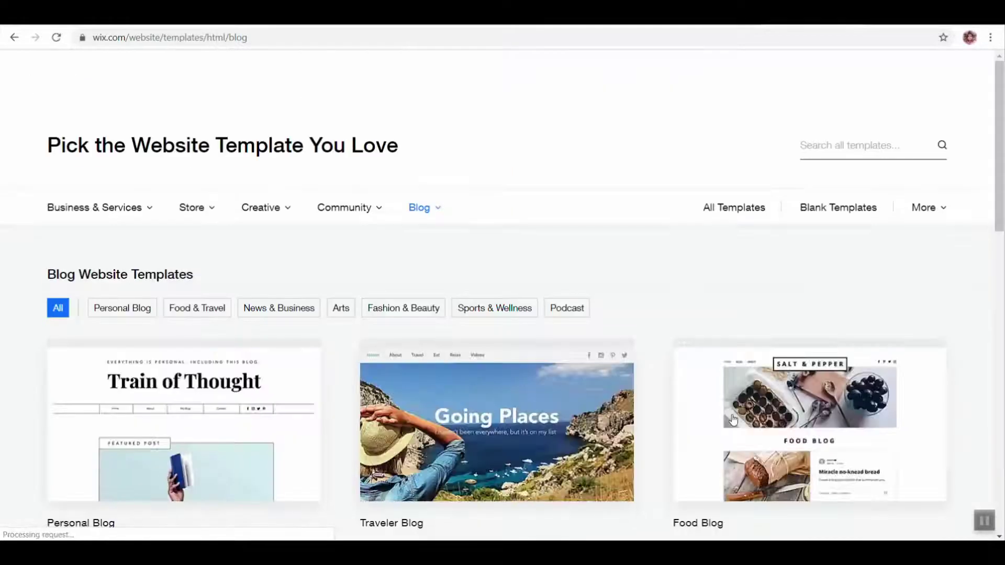
scroll(618, 333, "down", 3)
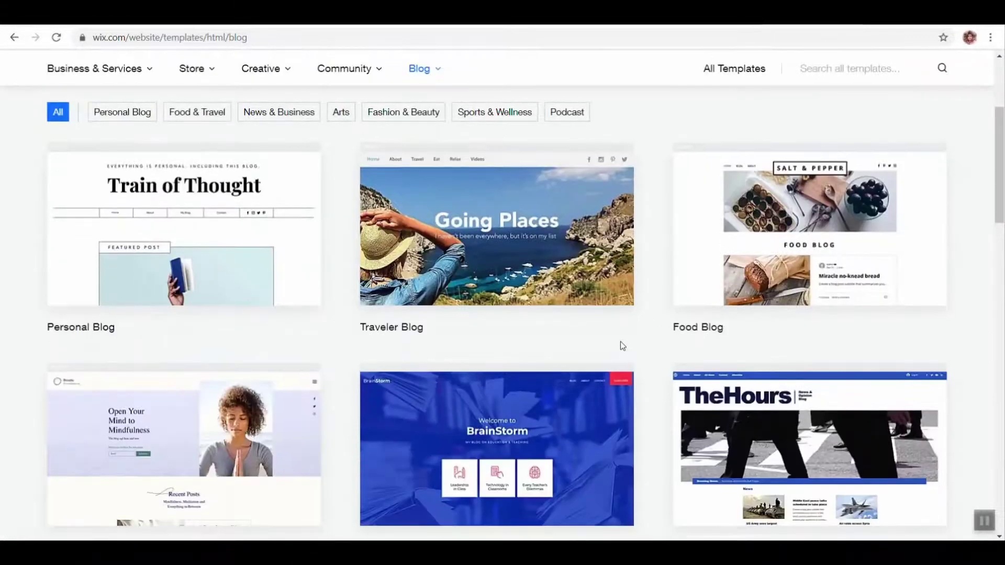
scroll(619, 345, "down", 6)
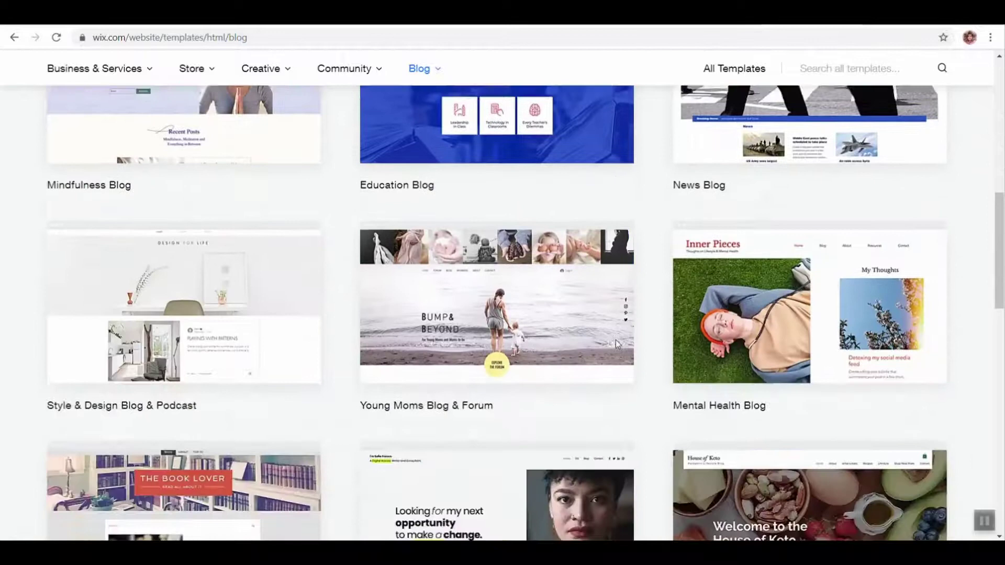
scroll(618, 345, "down", 2)
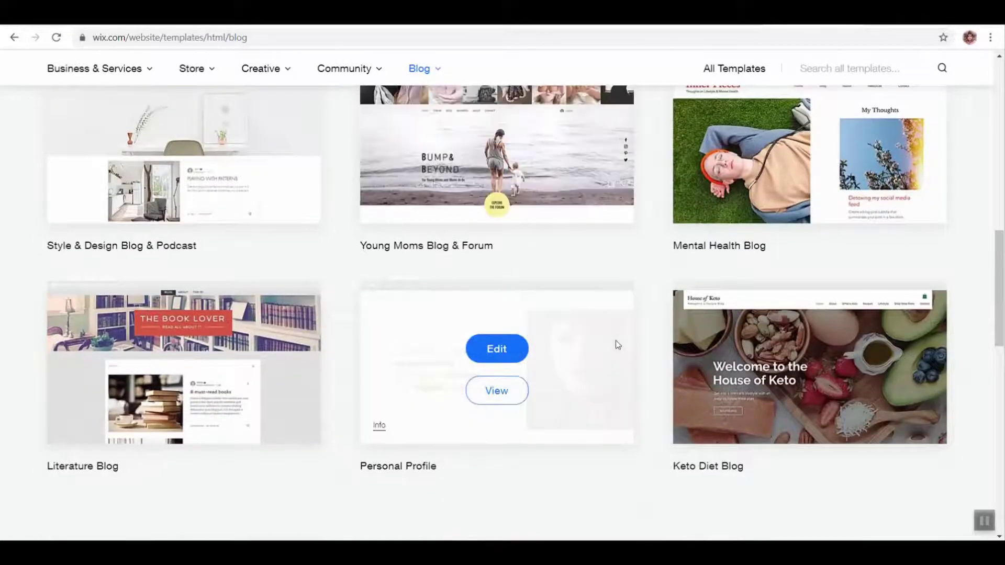
scroll(617, 345, "down", 5)
scroll(616, 346, "up", 1)
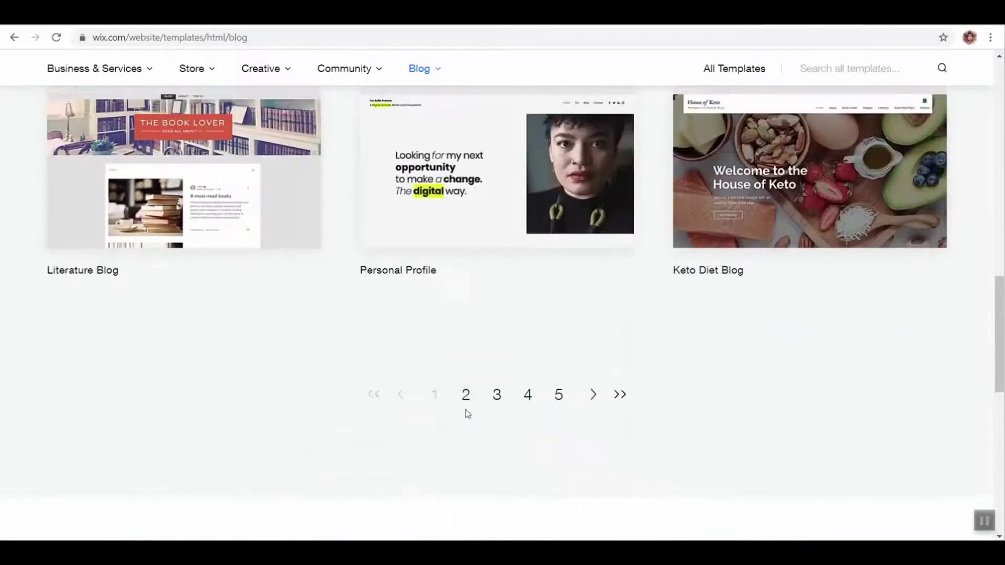
Step: Browse pages 2 and 3 of the Blog templates
left_click(466, 401)
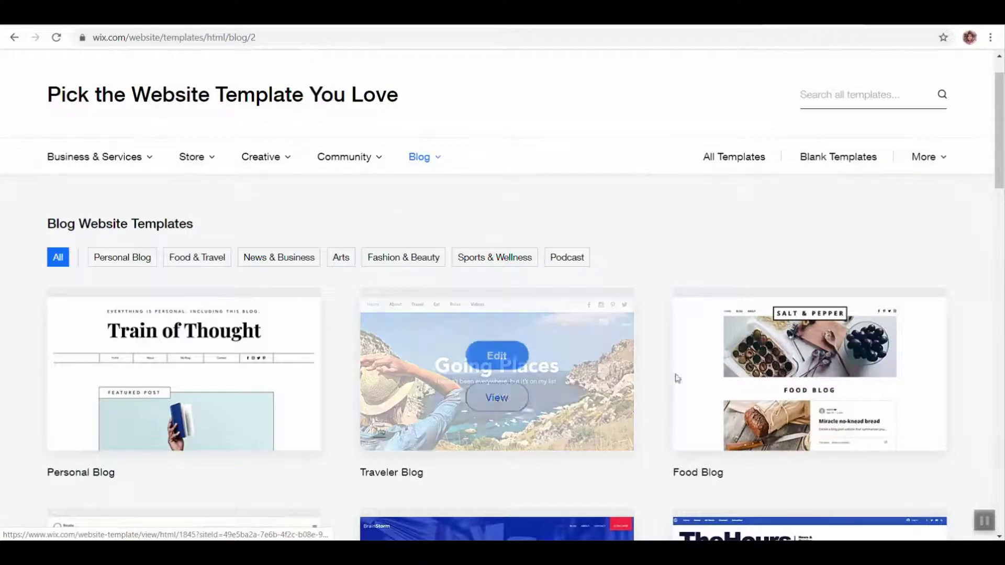
scroll(768, 272, "down", 4)
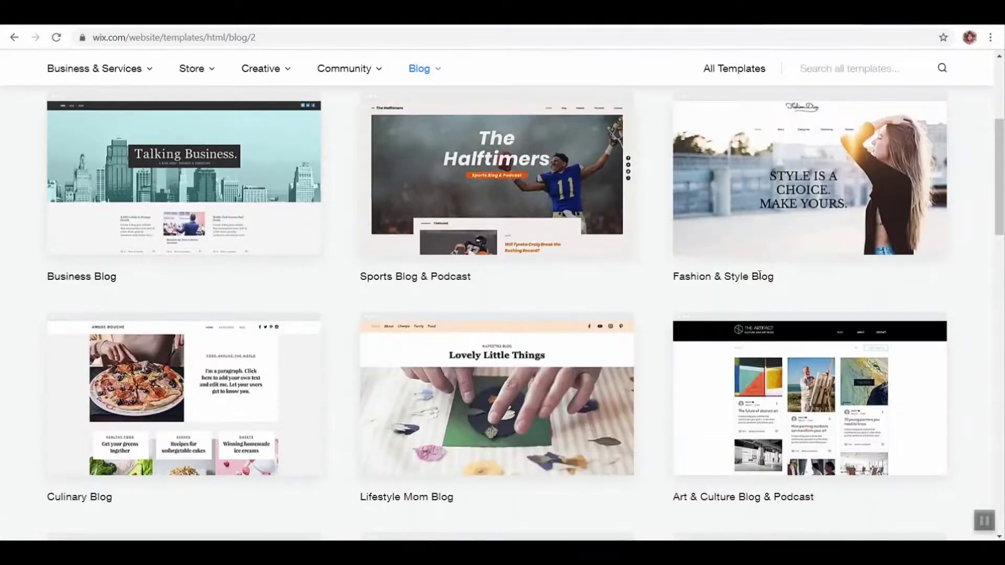
scroll(708, 318, "down", 5)
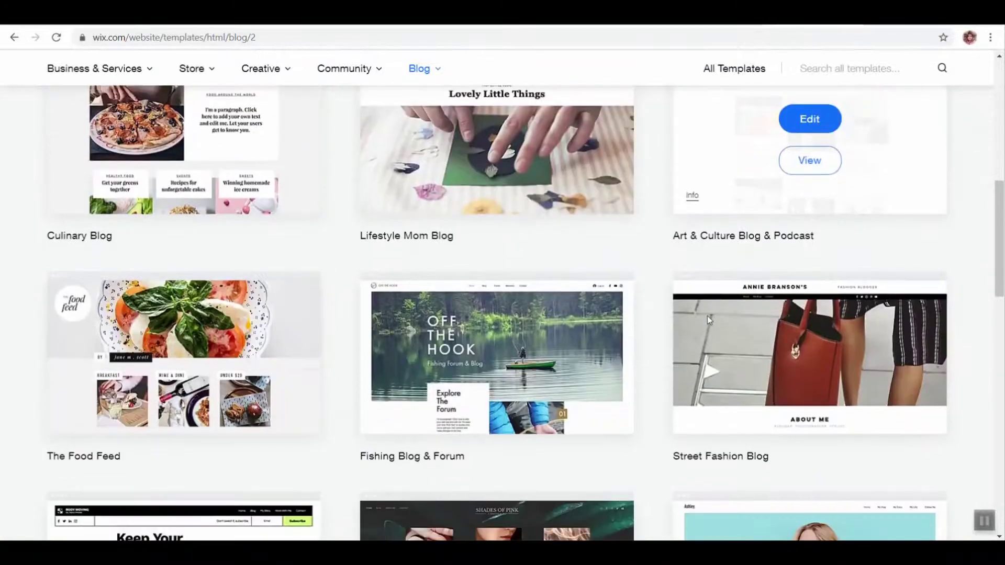
scroll(708, 319, "down", 4)
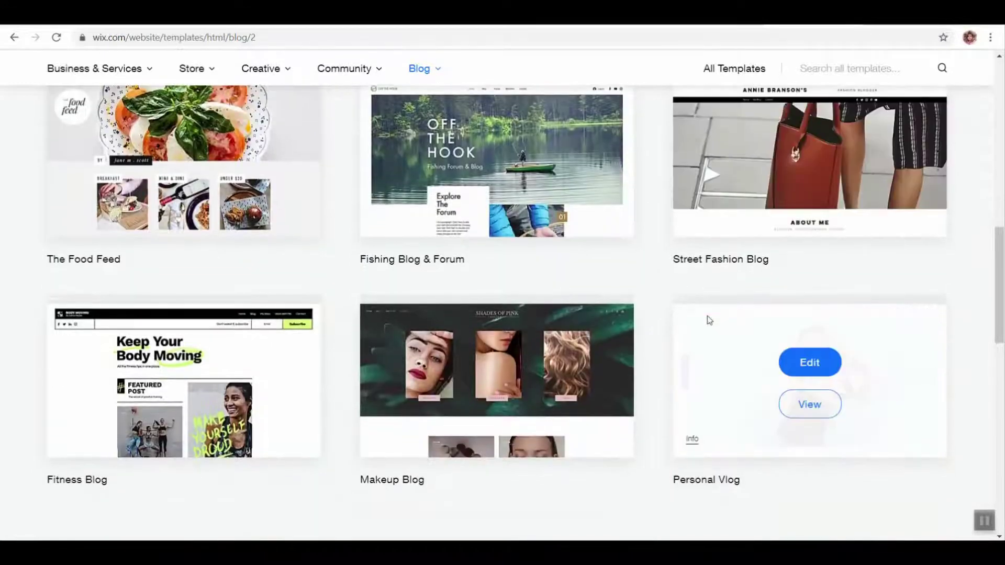
scroll(702, 330, "down", 2)
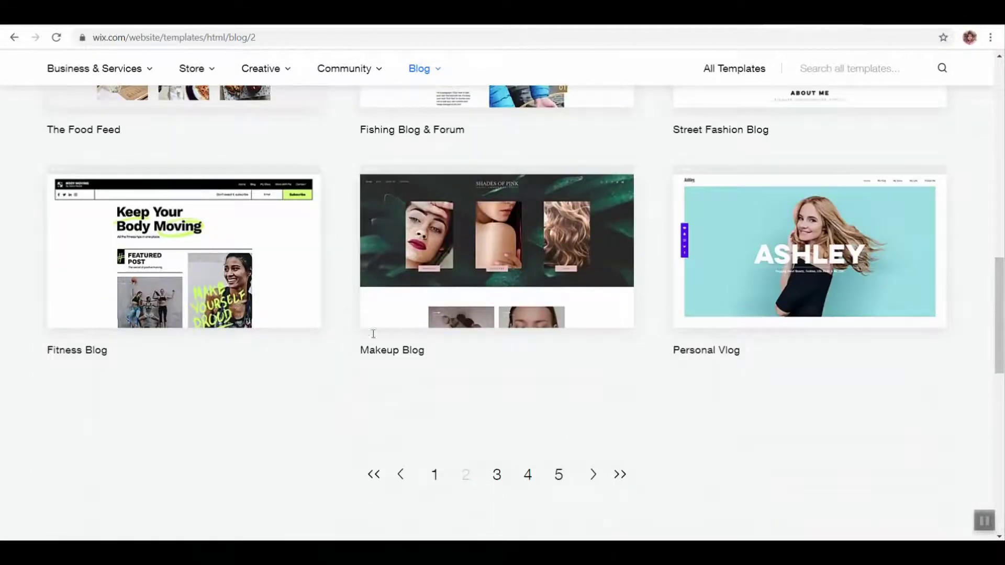
left_click(497, 476)
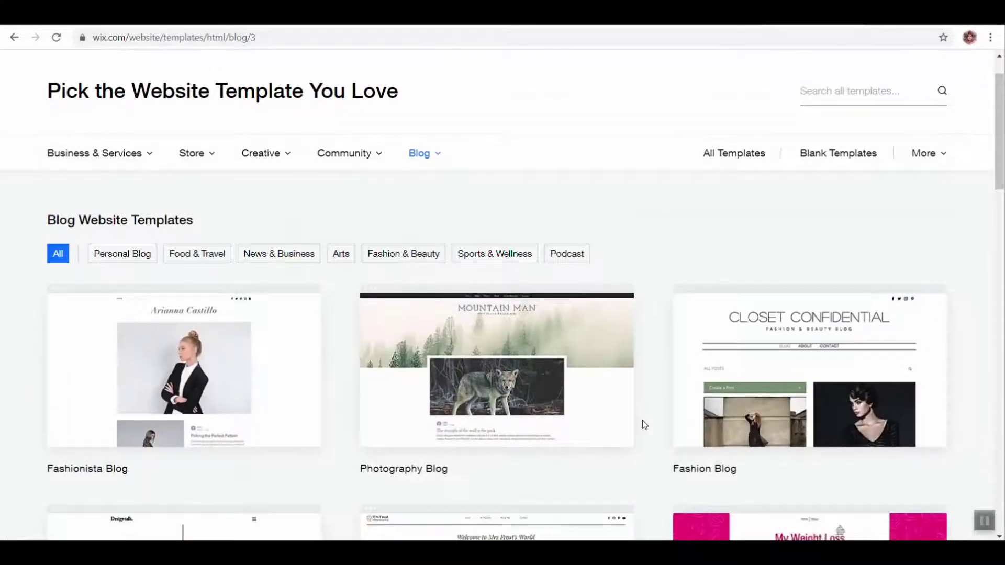
scroll(644, 425, "down", 6)
scroll(643, 420, "down", 7)
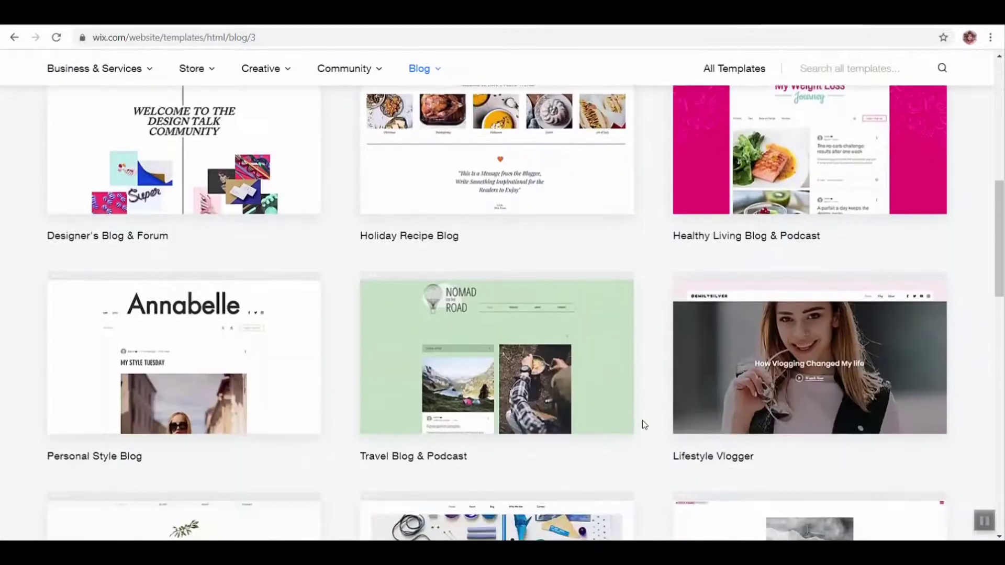
scroll(621, 435, "down", 4)
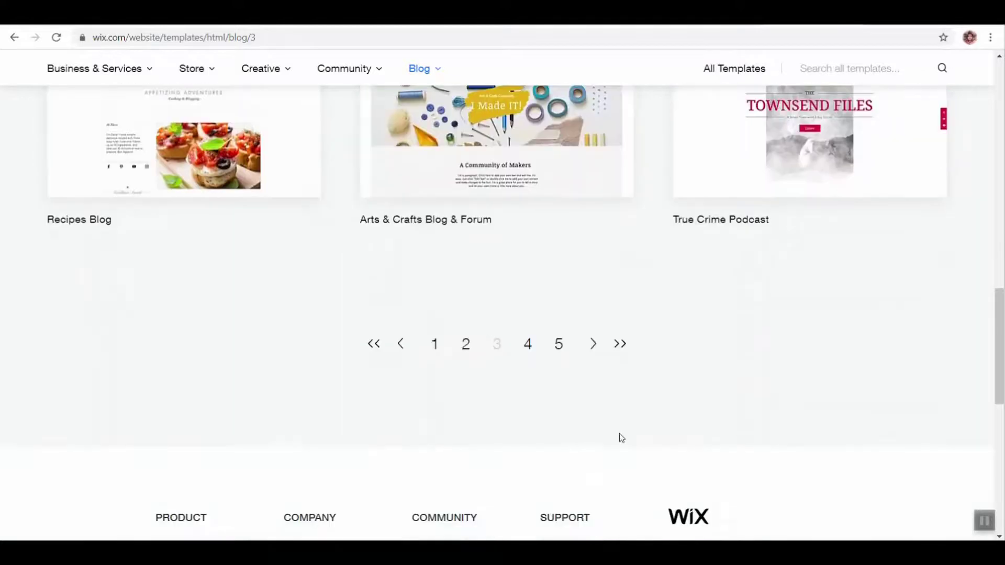
Step: Browse pages 4 and 5 of the Blog templates
left_click(527, 346)
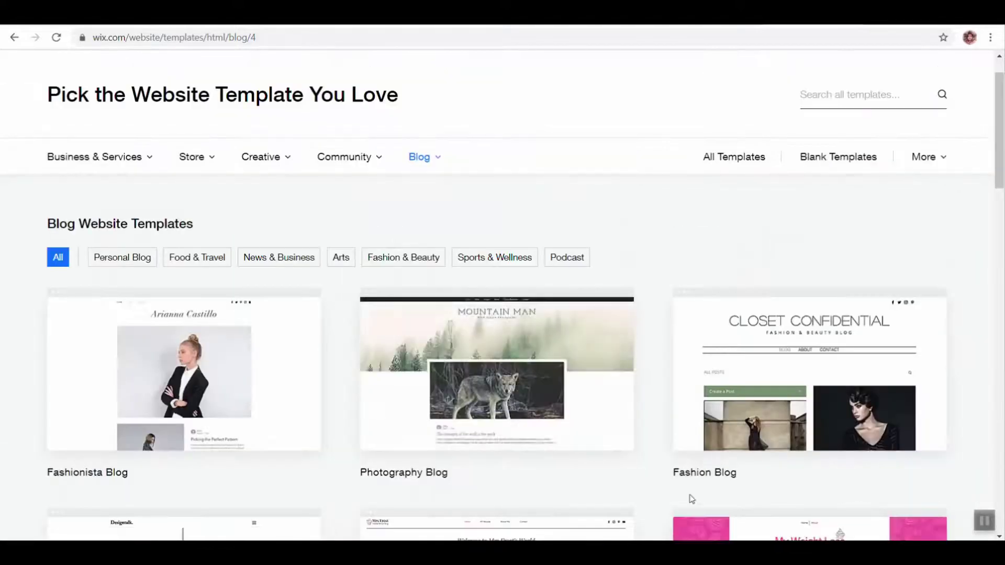
scroll(674, 475, "down", 5)
scroll(674, 477, "down", 7)
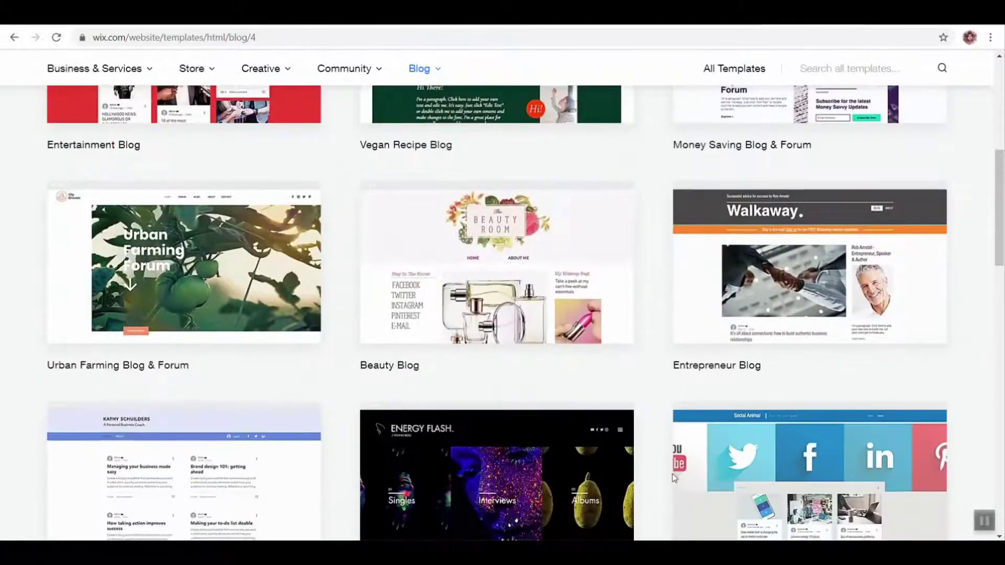
scroll(674, 477, "down", 3)
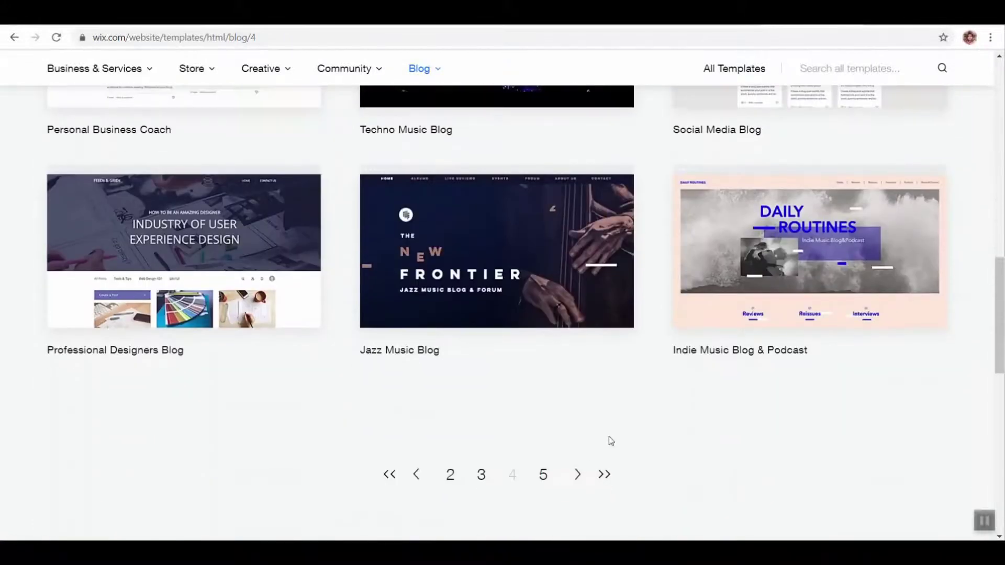
left_click(545, 473)
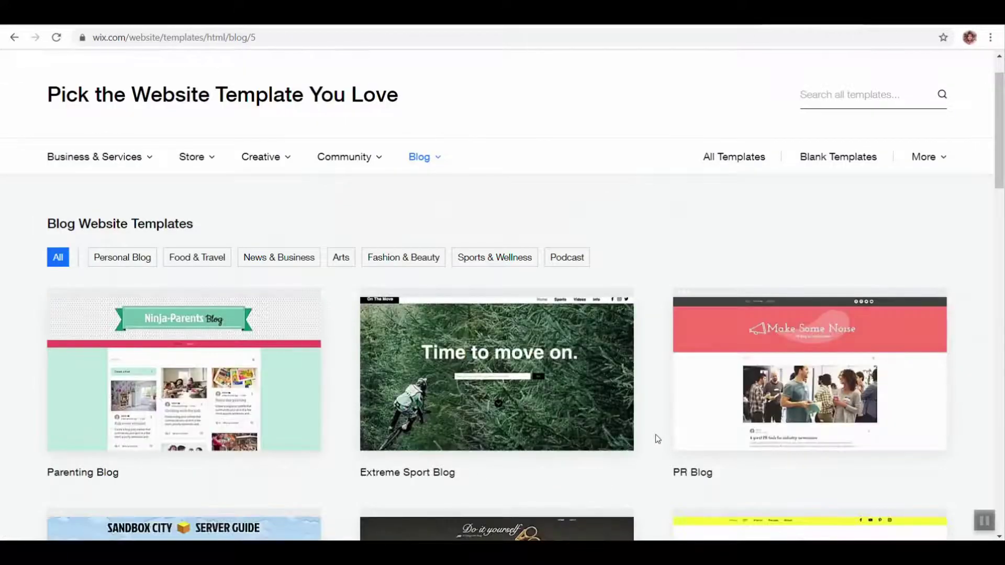
scroll(657, 434, "down", 2)
scroll(663, 430, "down", 2)
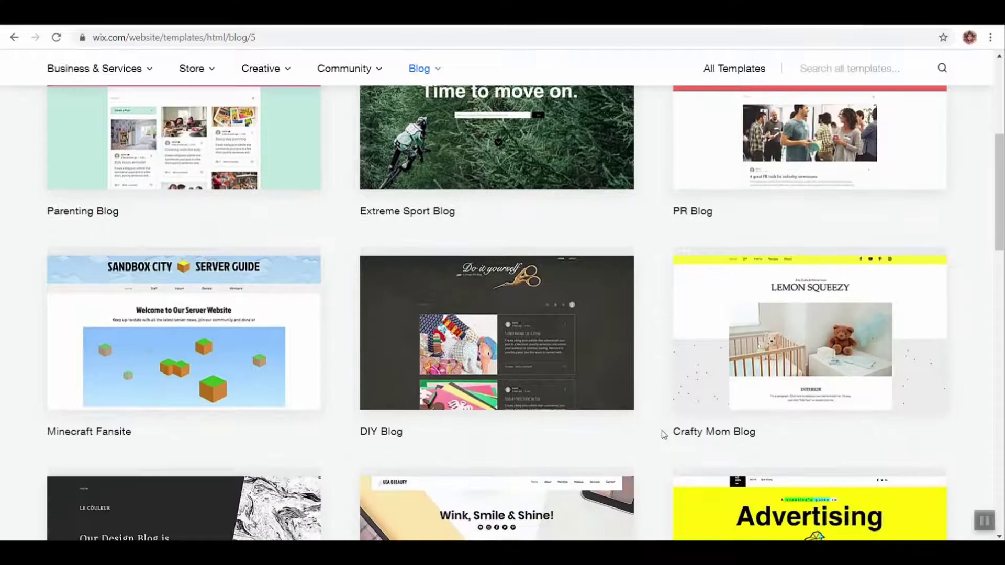
scroll(658, 434, "down", 6)
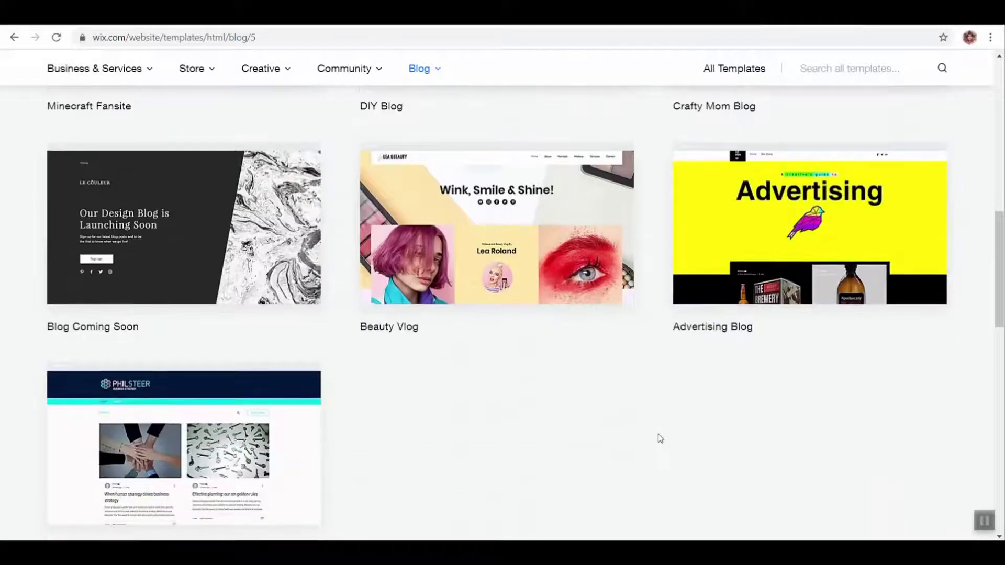
scroll(658, 434, "up", 10)
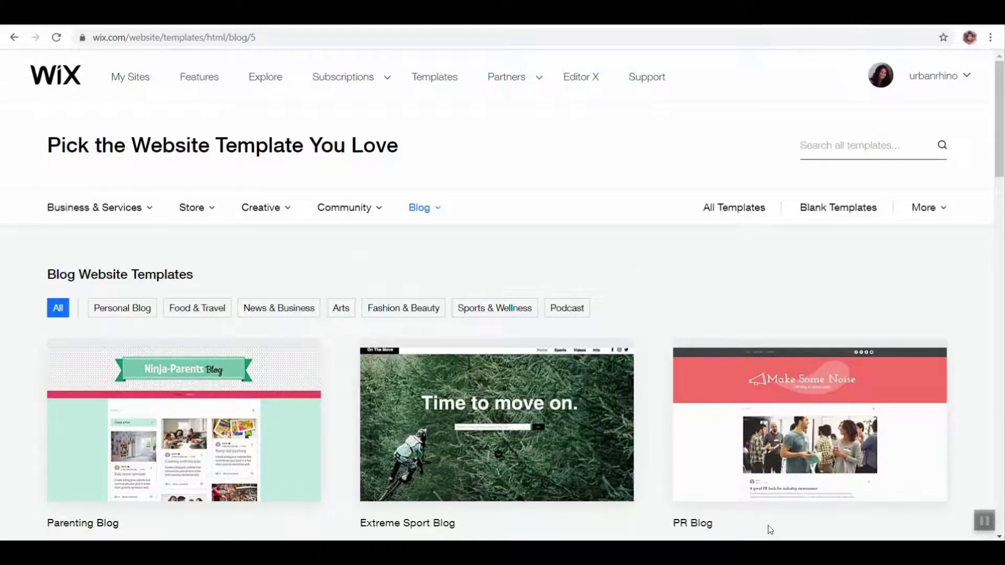
mouse_move(263, 361)
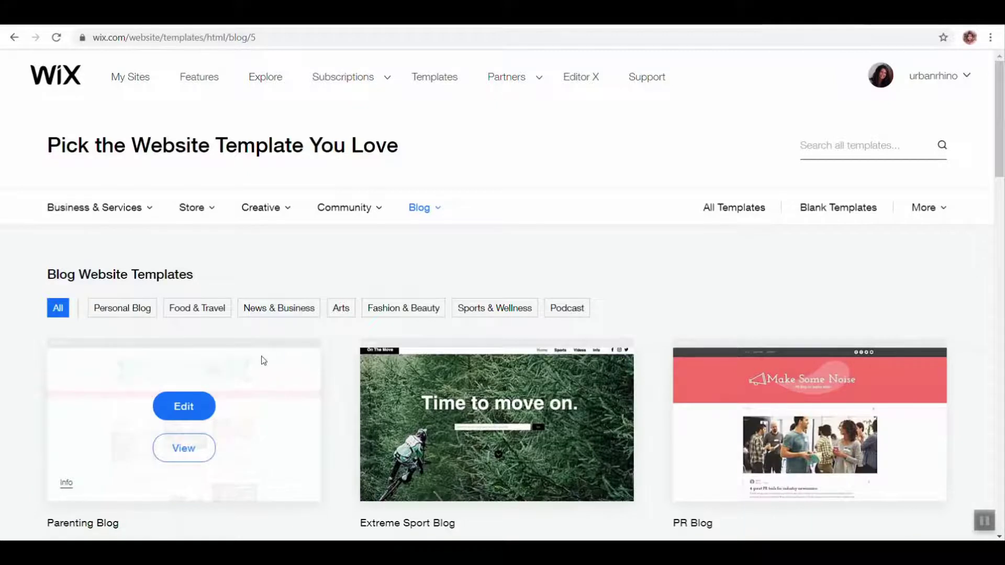
scroll(263, 360, "down", 1)
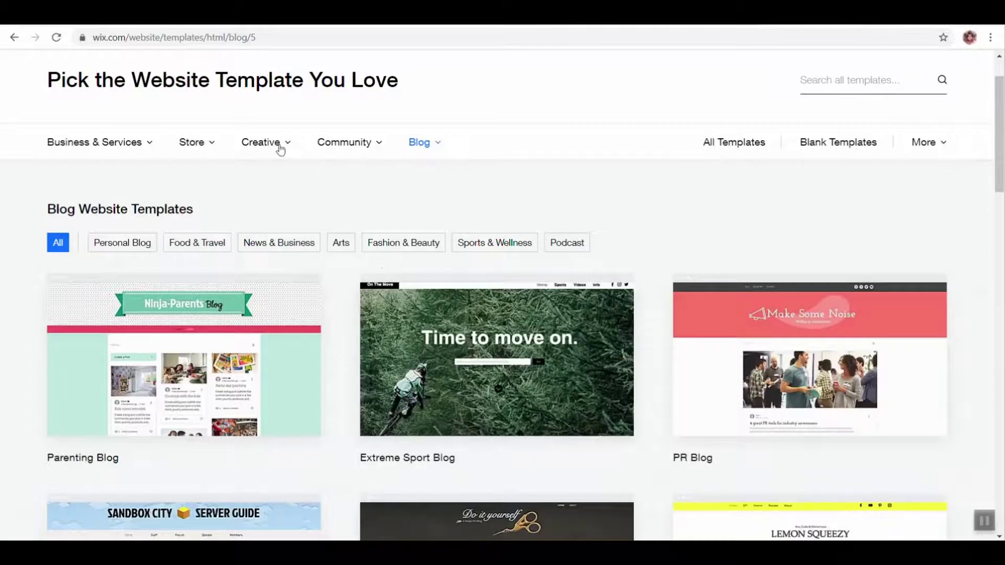
Step: Switch to Portfolio templates and scroll page 2 down to the Urban Photography thumbnail
mouse_move(278, 149)
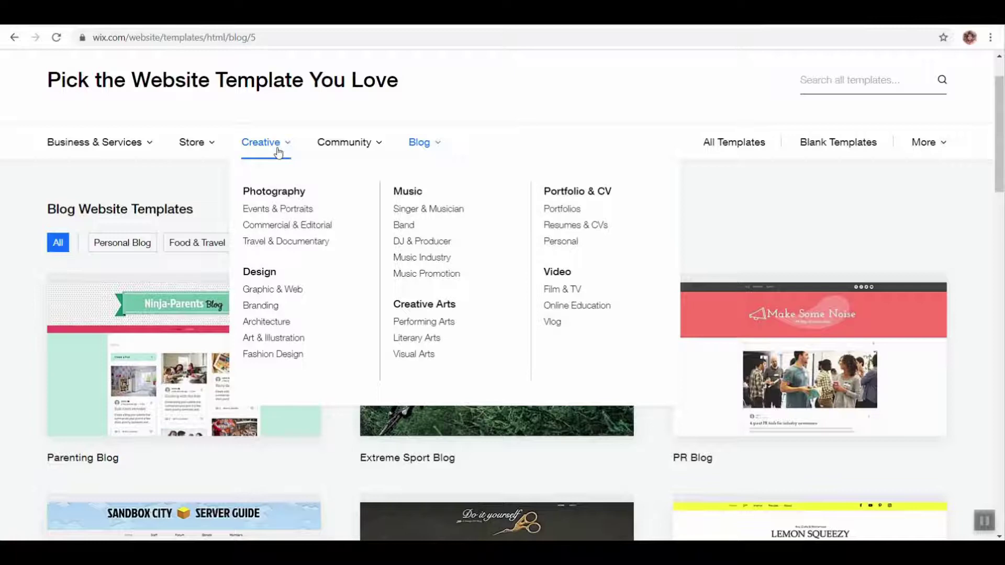
left_click(564, 211)
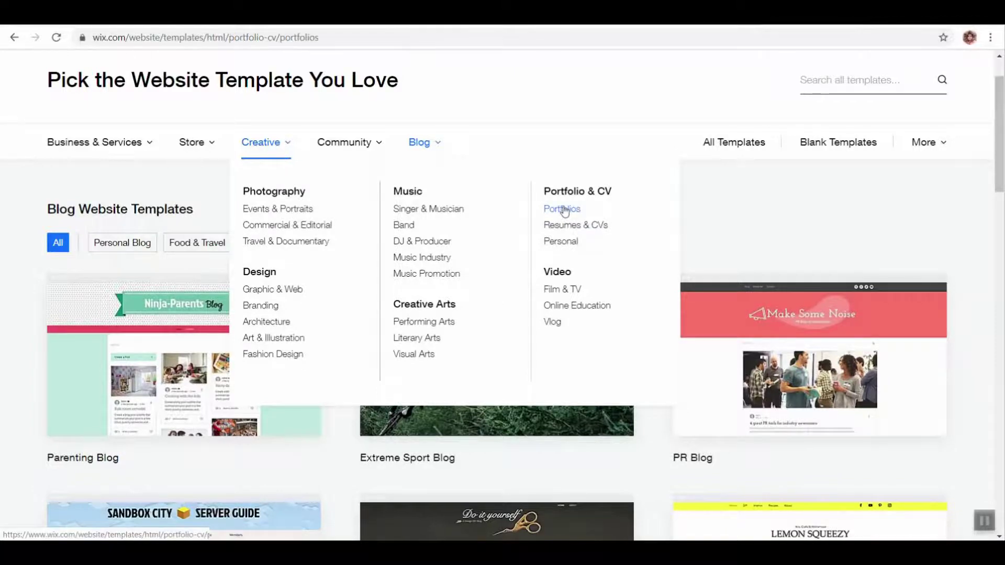
scroll(553, 230, "down", 10)
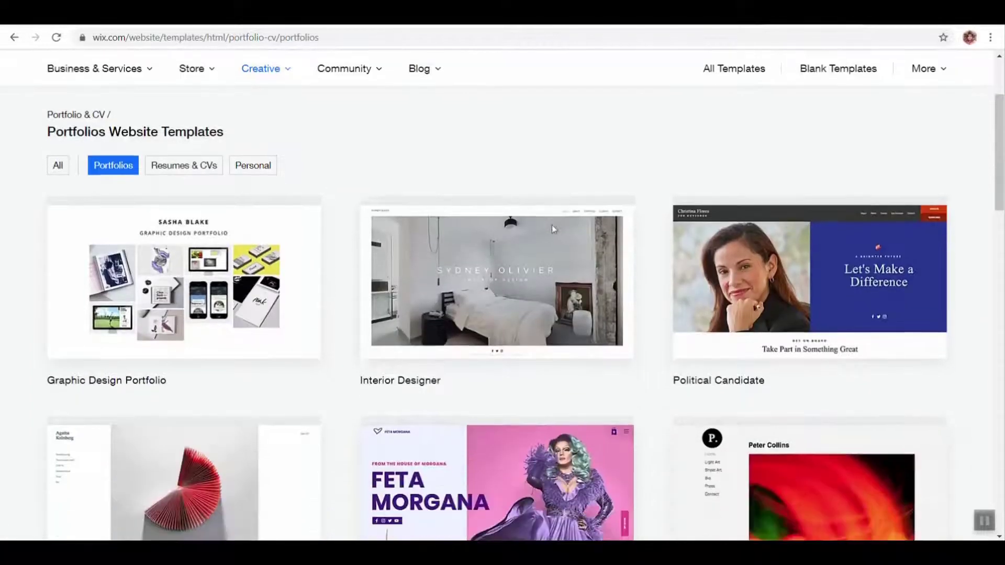
scroll(551, 231, "down", 5)
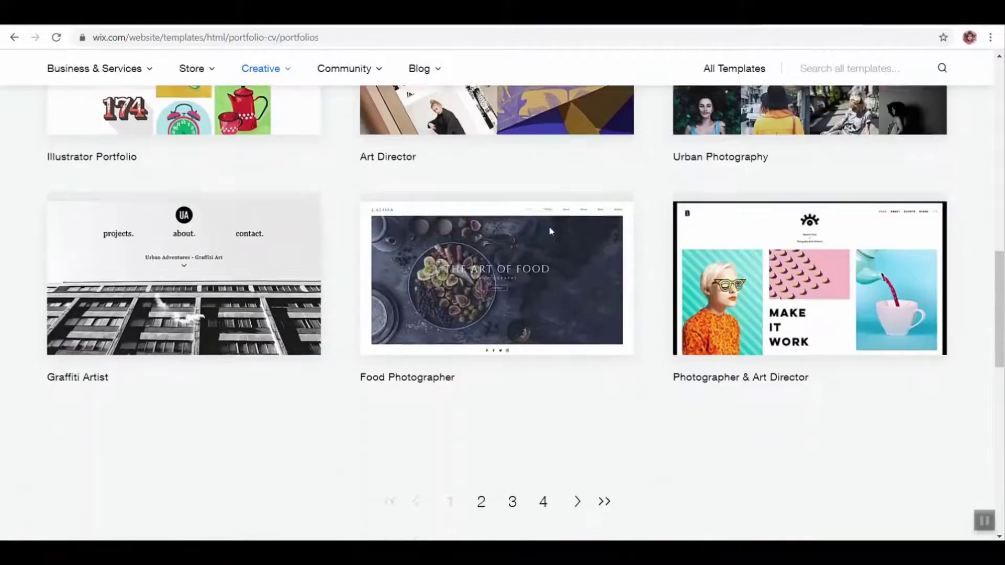
left_click(479, 417)
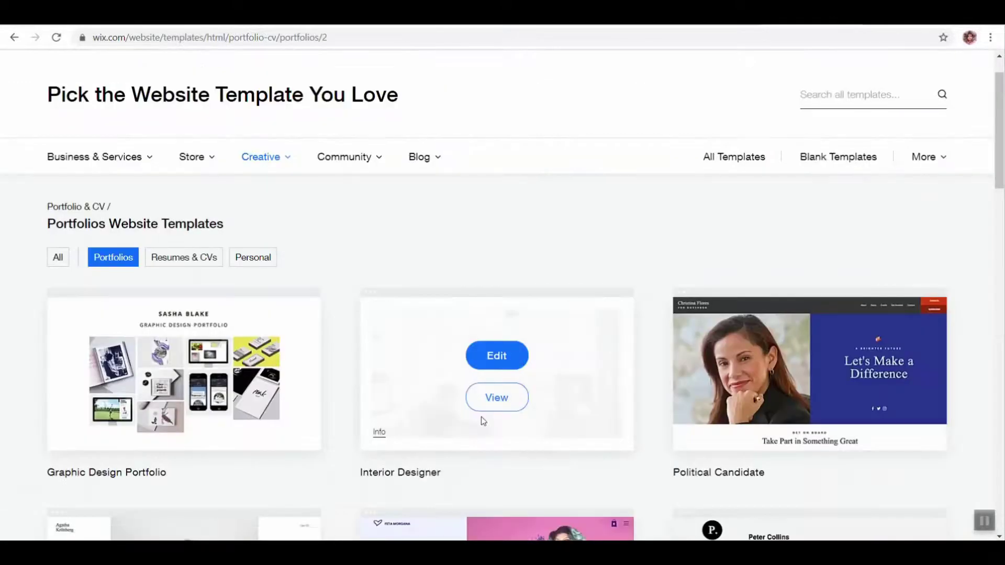
scroll(481, 419, "down", 6)
scroll(482, 418, "down", 3)
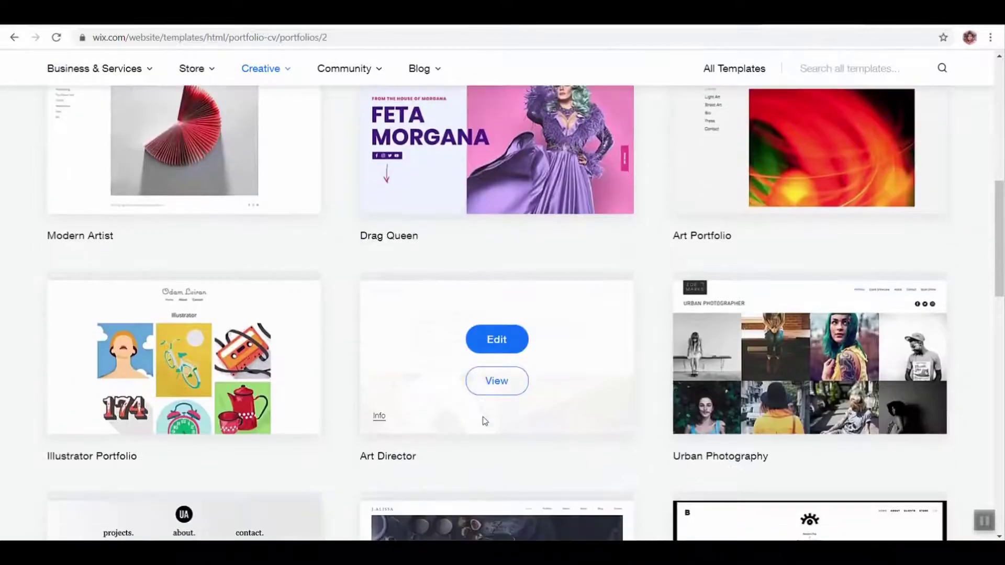
scroll(602, 419, "down", 3)
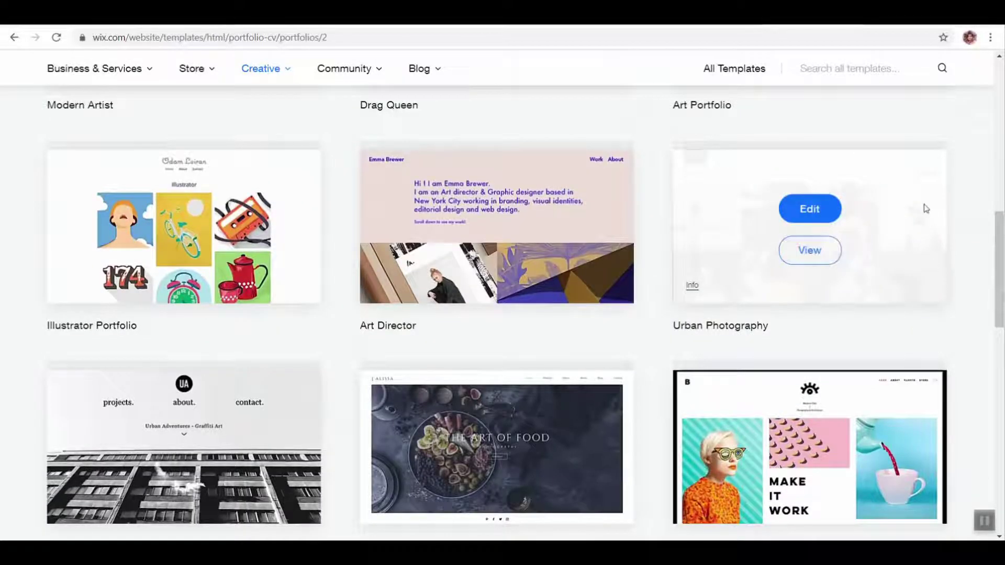
mouse_move(902, 298)
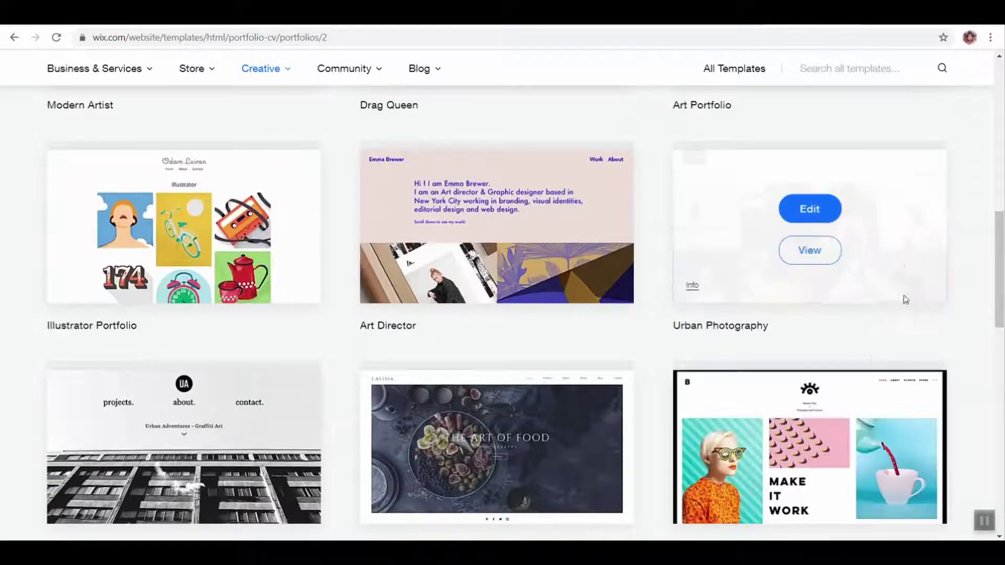
Step: Preview the Urban Photography template, then return to the portfolio listing and scroll it
left_click(820, 257)
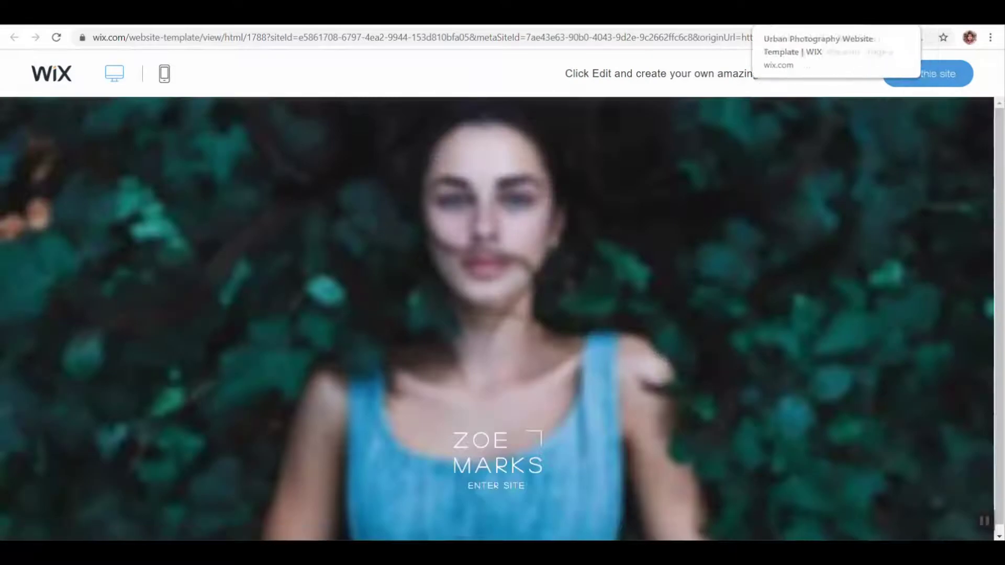
left_click(728, 12)
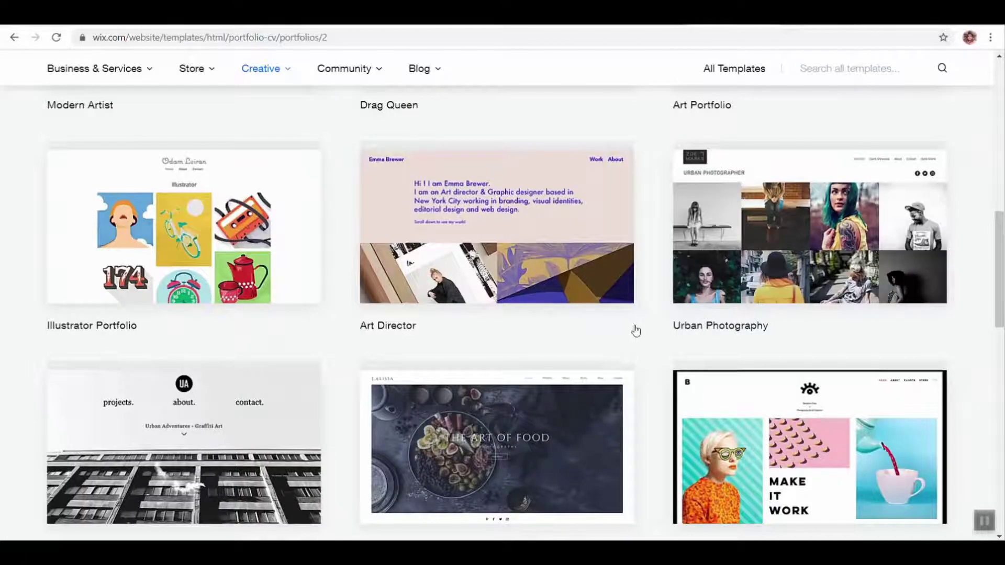
scroll(534, 372, "up", 5)
scroll(533, 370, "down", 4)
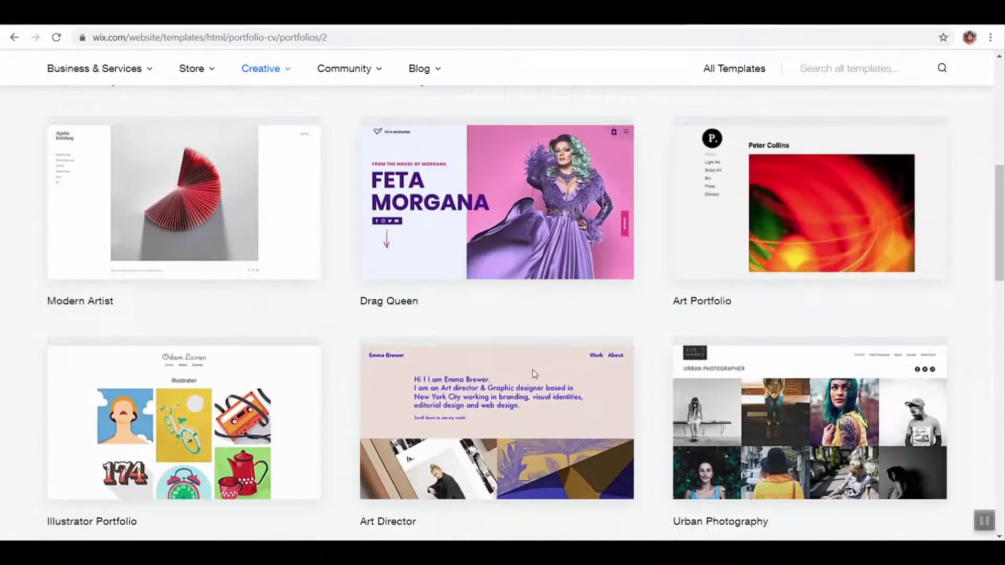
scroll(533, 370, "up", 4)
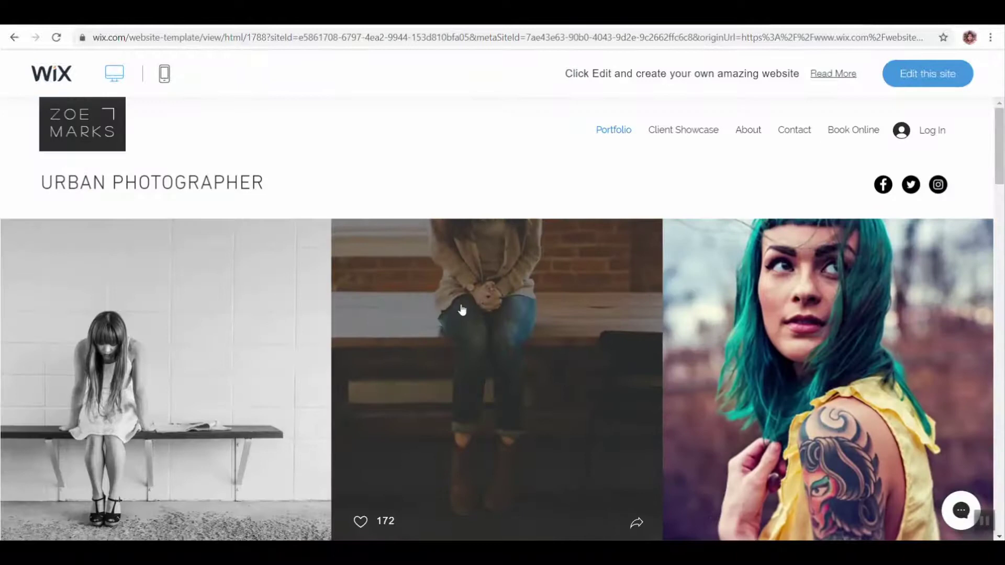
scroll(462, 313, "down", 1)
scroll(462, 313, "up", 1)
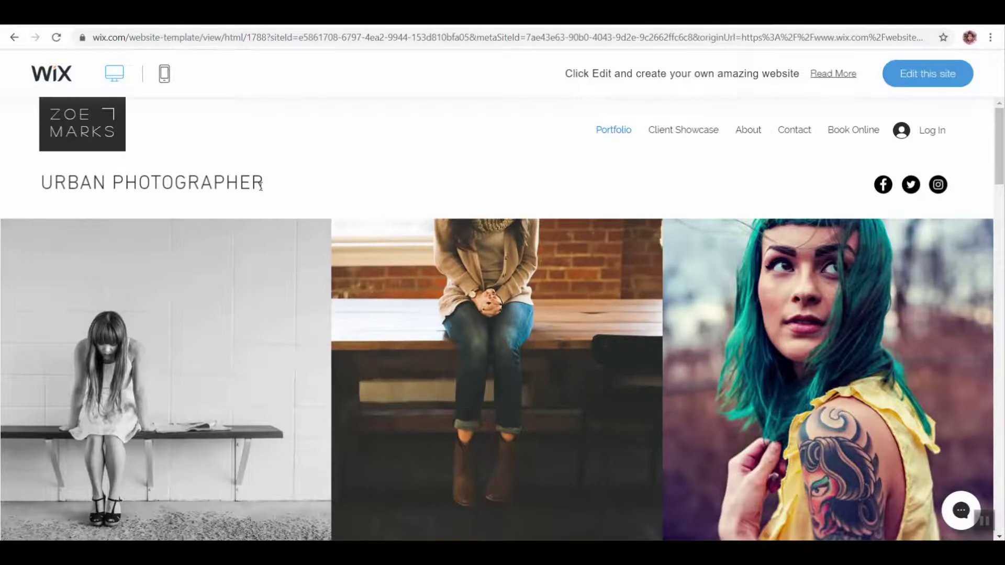
scroll(260, 186, "down", 2)
scroll(263, 193, "down", 8)
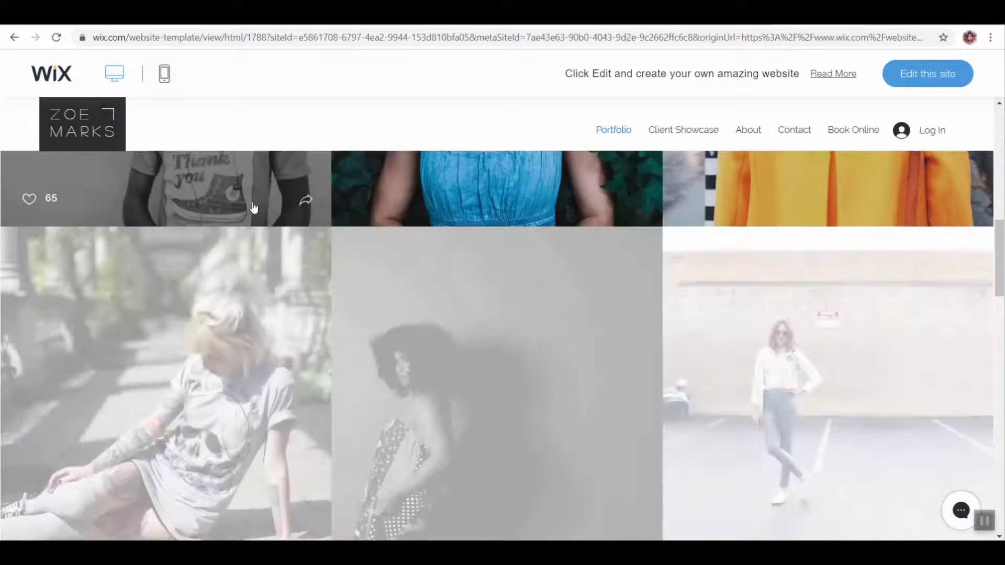
scroll(294, 251, "down", 4)
scroll(875, 388, "down", 4)
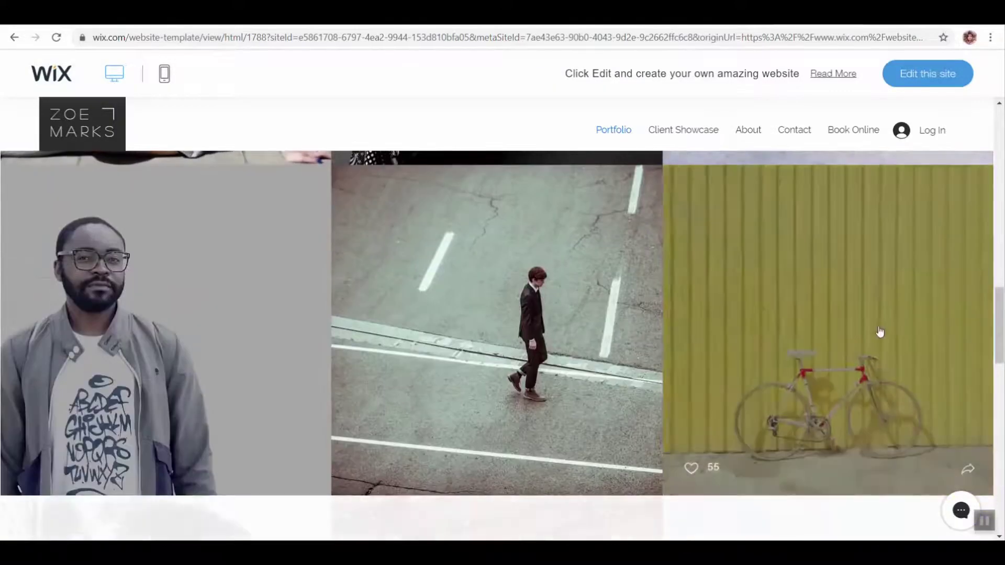
scroll(847, 359, "down", 6)
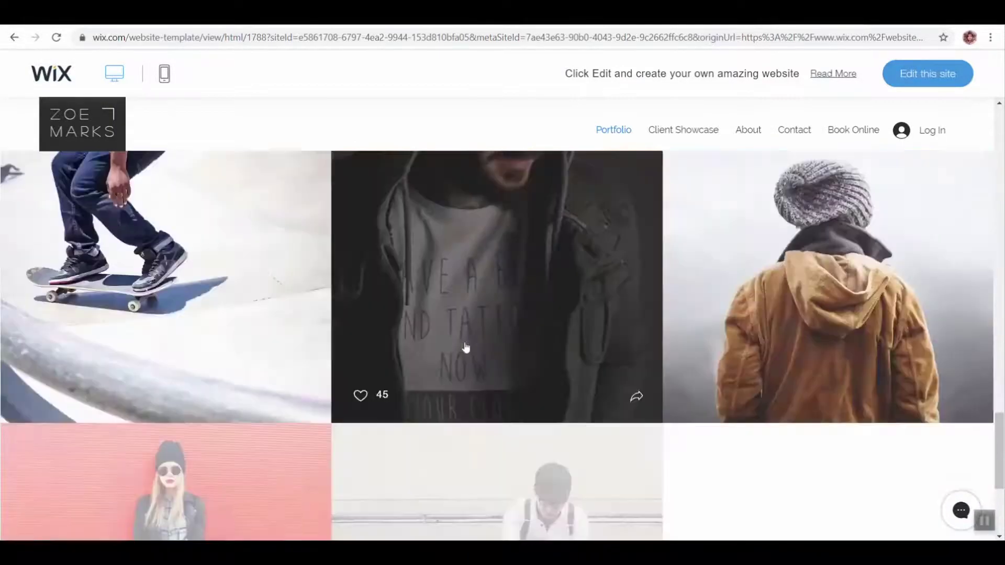
scroll(466, 348, "down", 5)
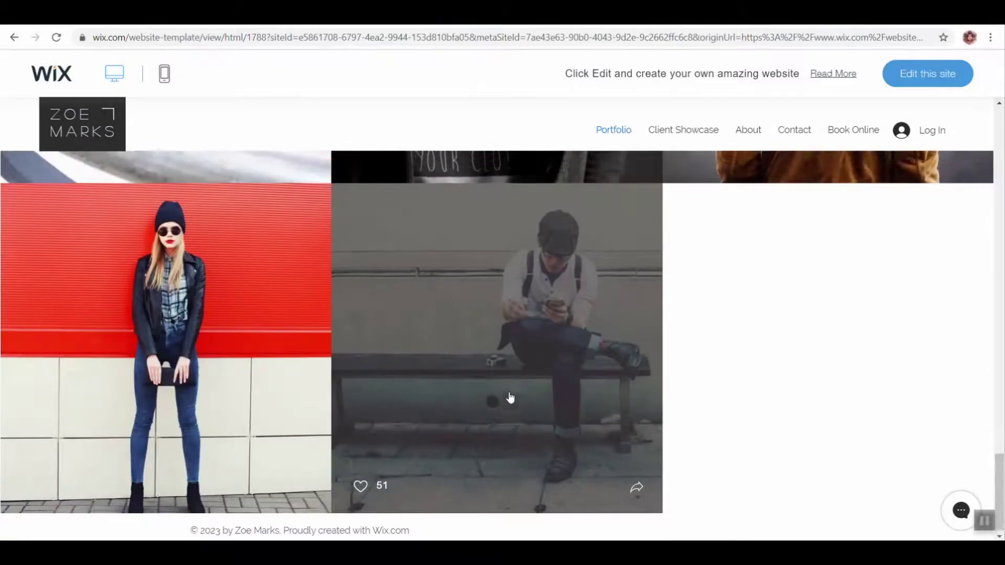
scroll(510, 398, "up", 15)
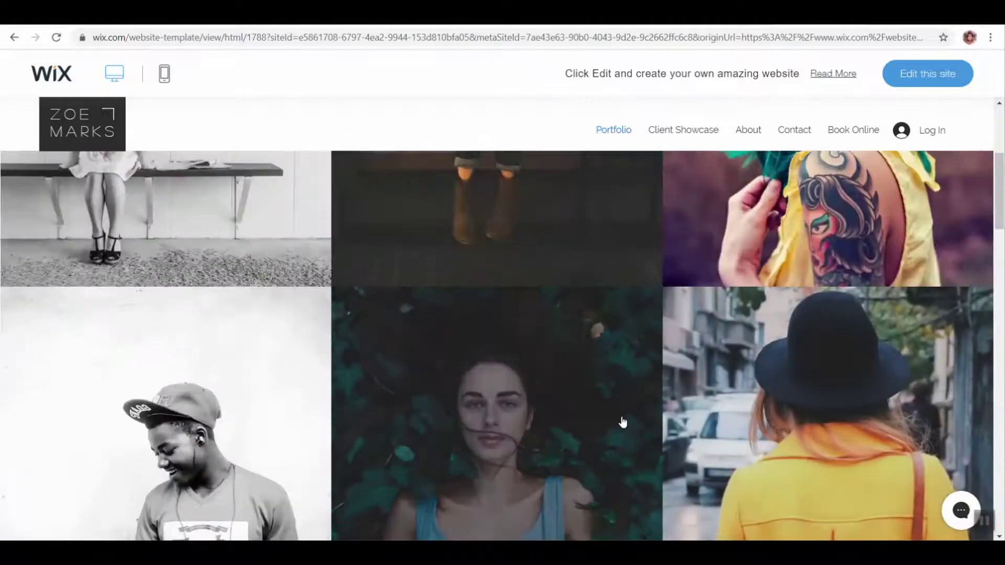
scroll(623, 423, "up", 5)
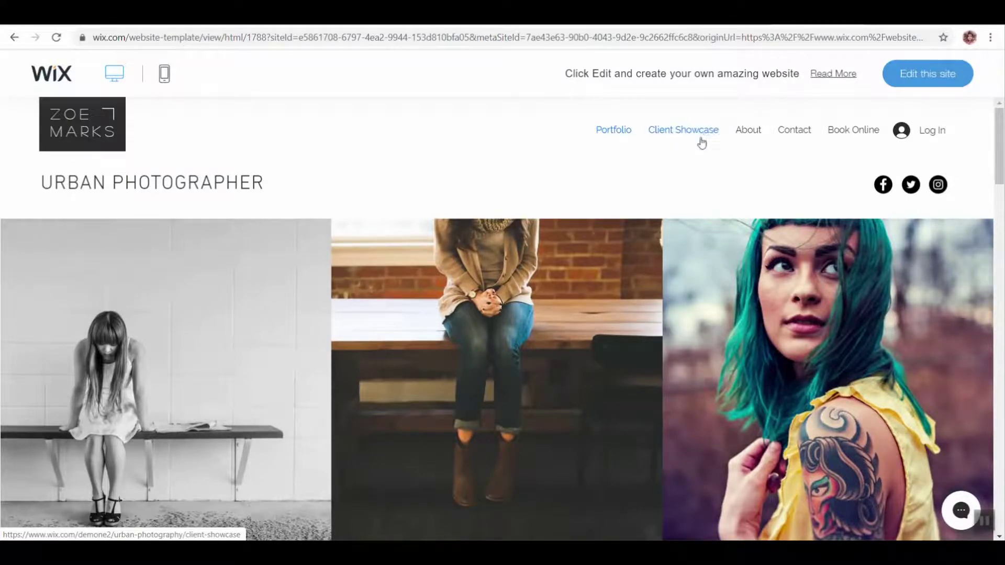
Step: Look over the Urban Photography template's About and Contact pages
left_click(749, 136)
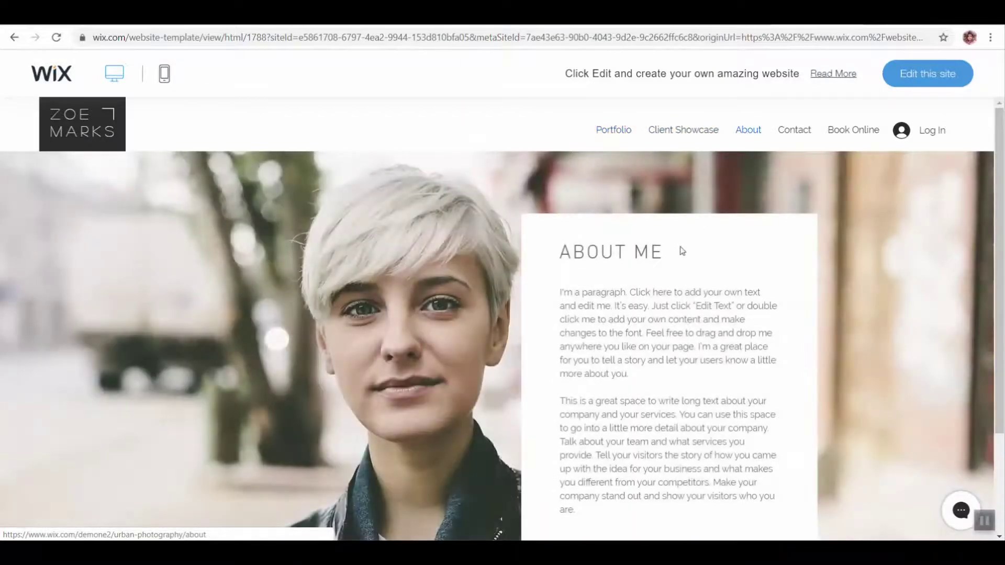
scroll(673, 256, "down", 3)
scroll(750, 223, "up", 3)
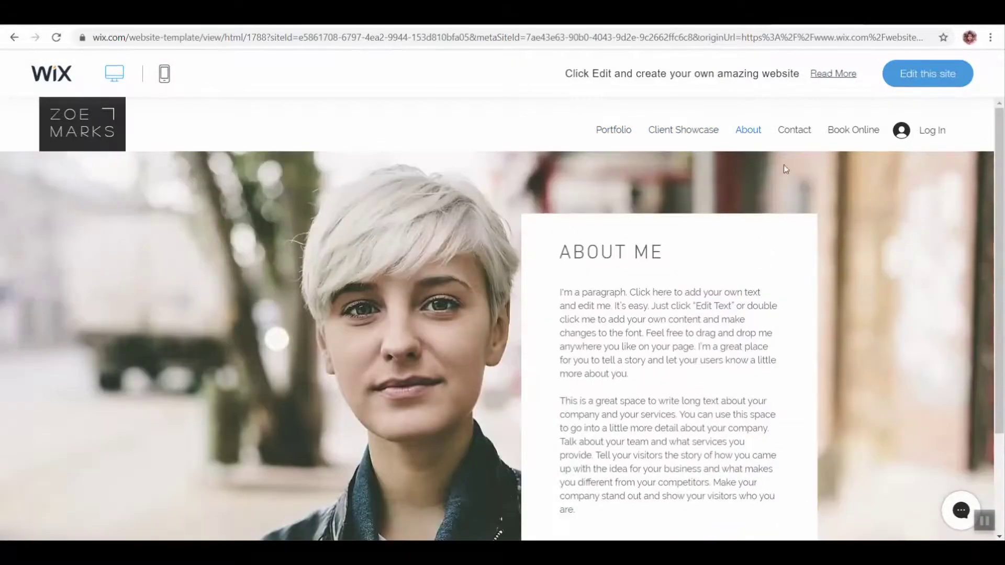
left_click(796, 135)
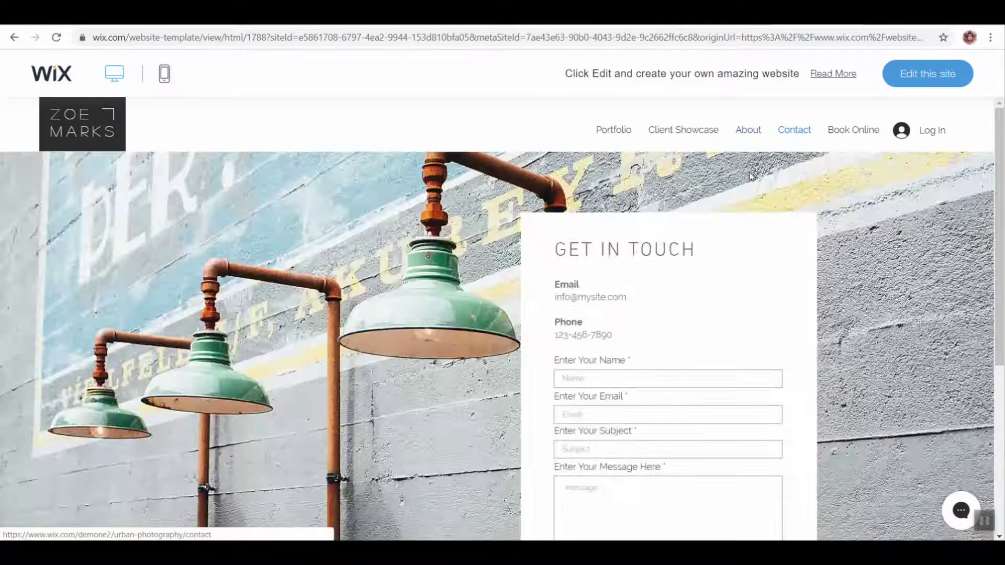
scroll(744, 181, "down", 3)
scroll(750, 200, "up", 3)
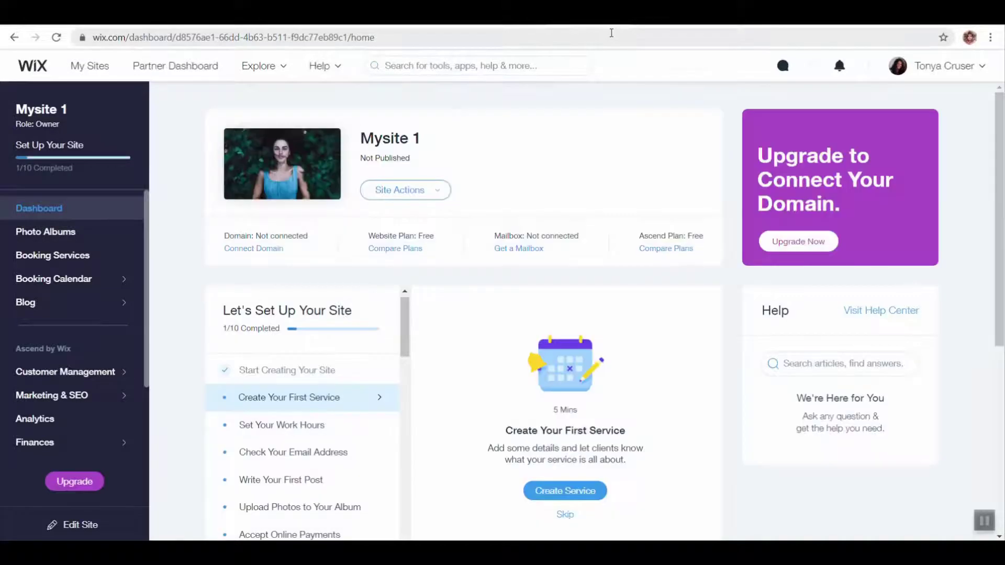
Step: Go to My Sites and open the Mysite 1 card for editing
left_click(98, 67)
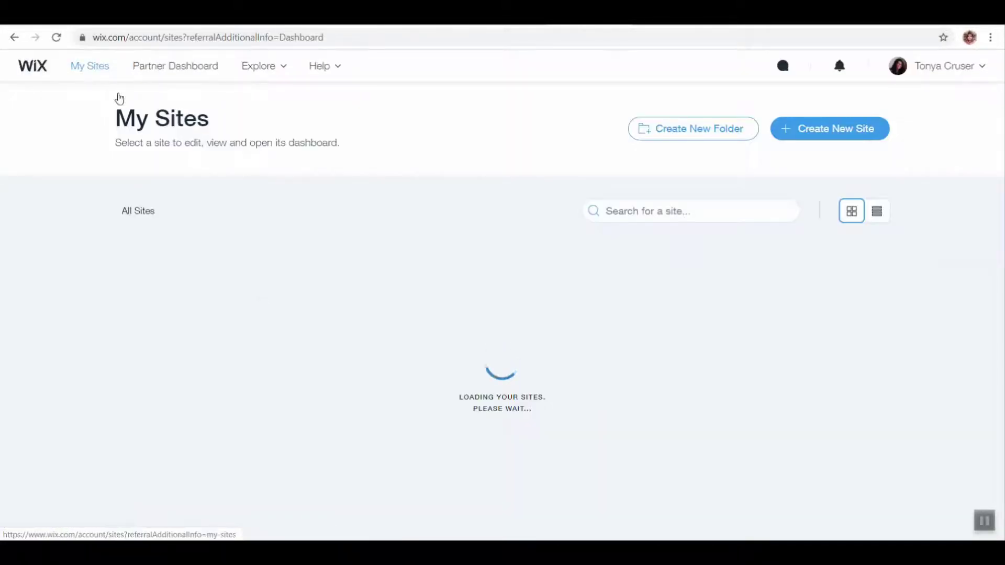
scroll(315, 346, "down", 3)
scroll(261, 320, "up", 3)
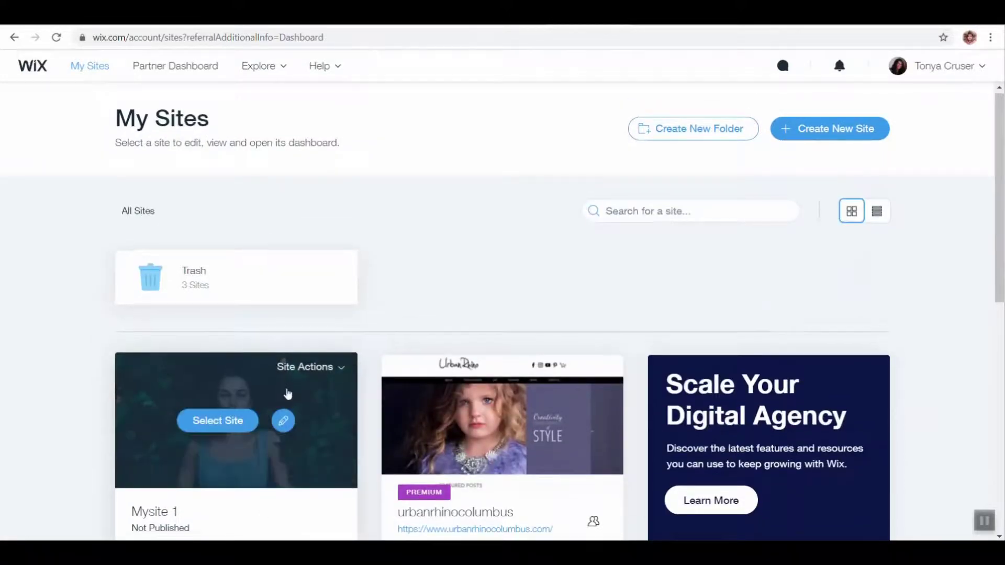
scroll(287, 395, "down", 3)
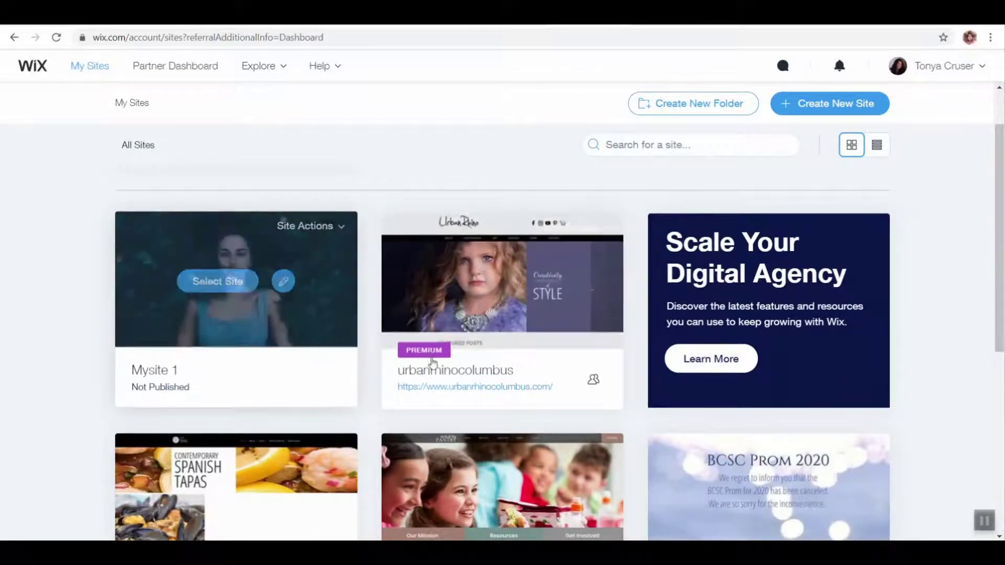
mouse_move(442, 408)
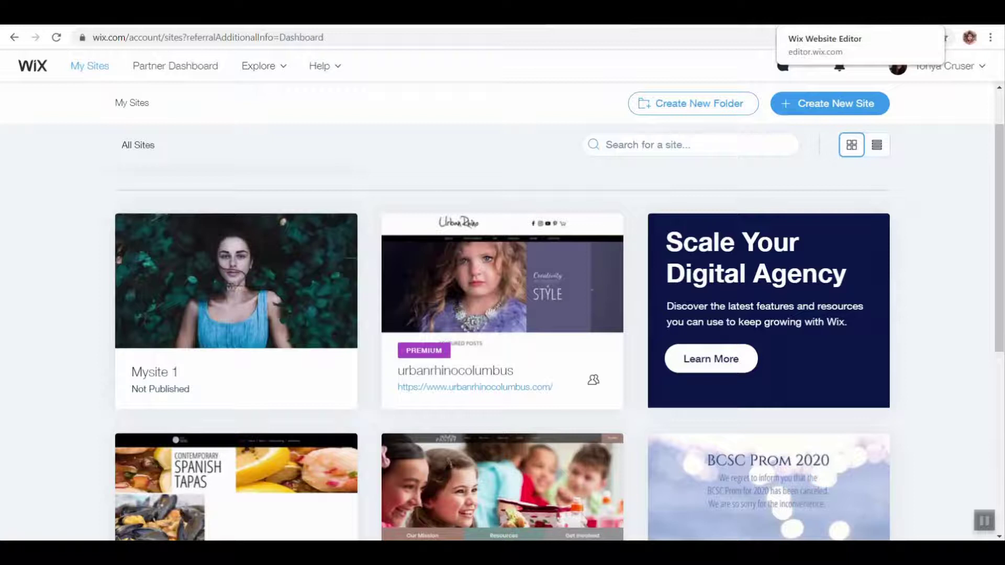
left_click(838, 16)
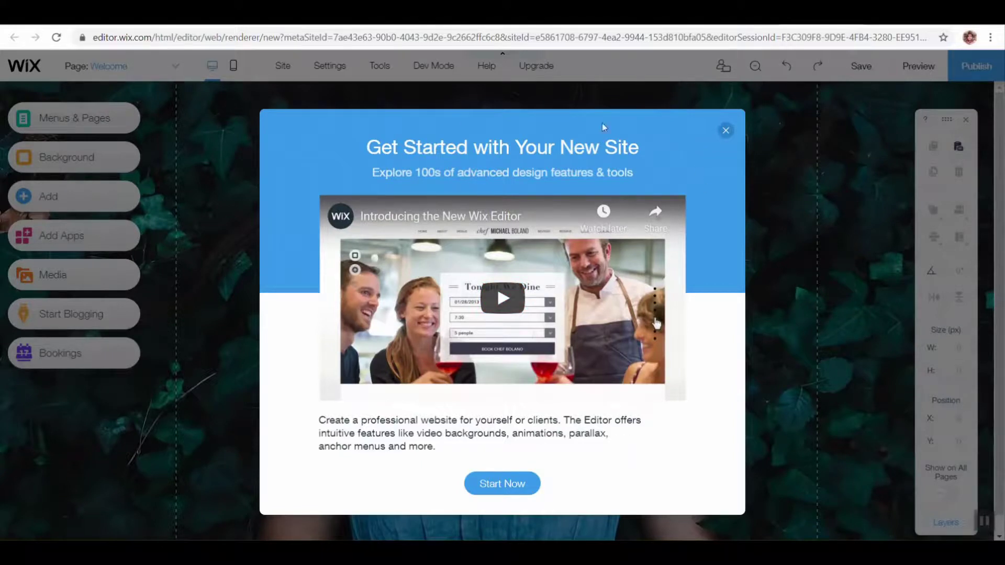
Step: Close the Get Started introduction and save the site for the first time
left_click(726, 130)
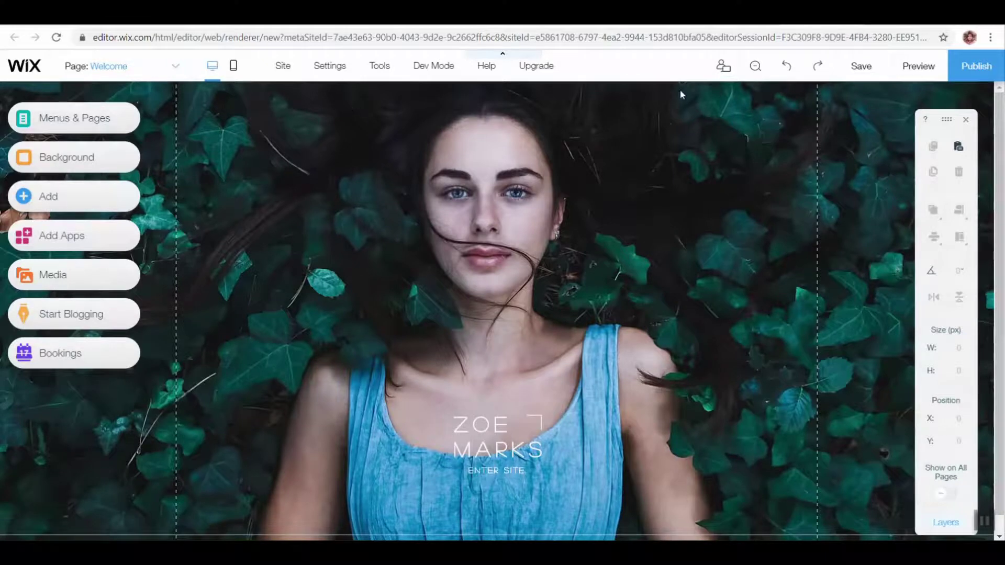
left_click(862, 69)
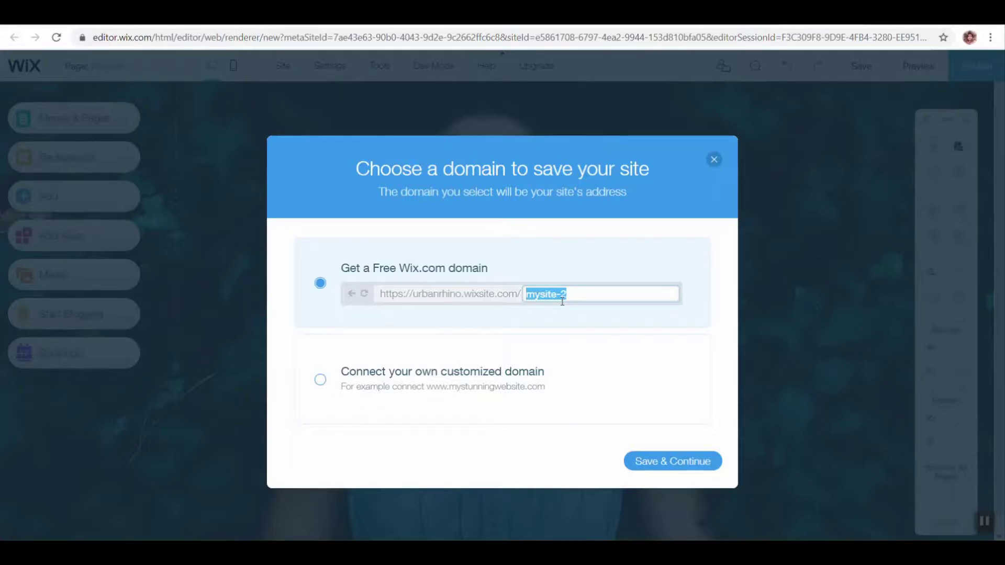
Step: Replace mysite-2 with the account username and save the site to that free wixsite.com address
type("tonyacruser")
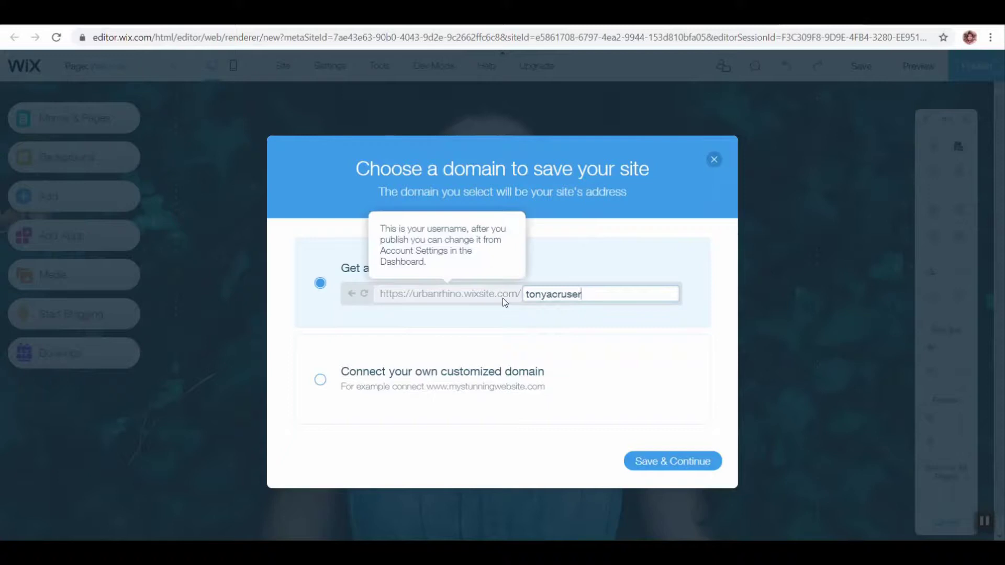
mouse_move(418, 298)
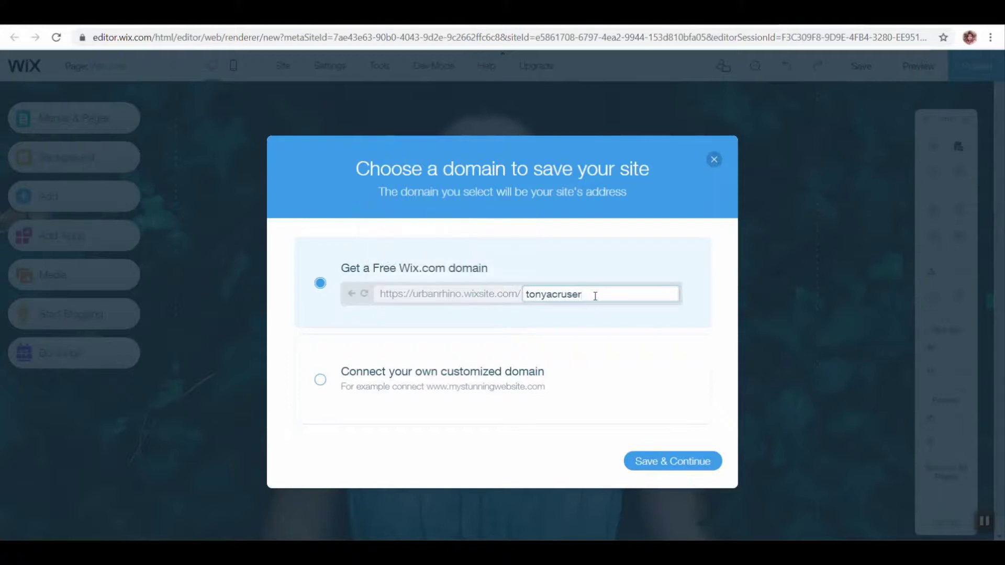
left_click_drag(592, 294, 510, 300)
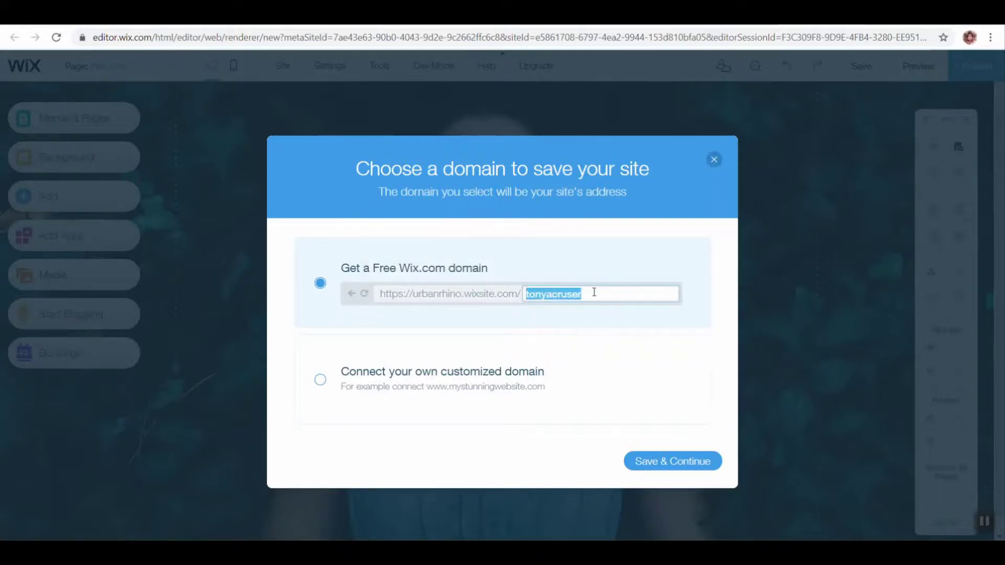
left_click(696, 464)
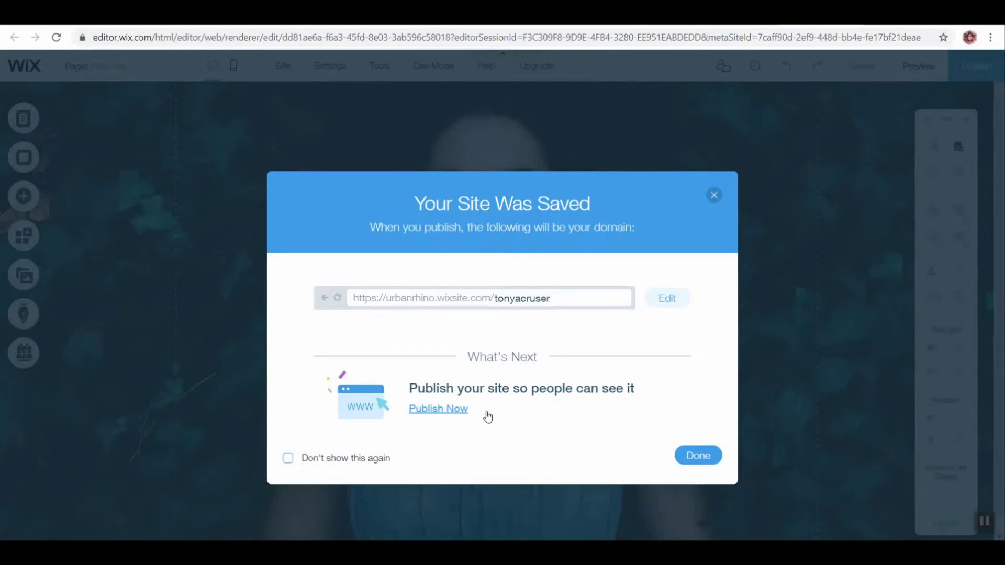
Step: Dismiss the Your Site Was Saved message to return to the Zoe Marks welcome page
left_click(710, 465)
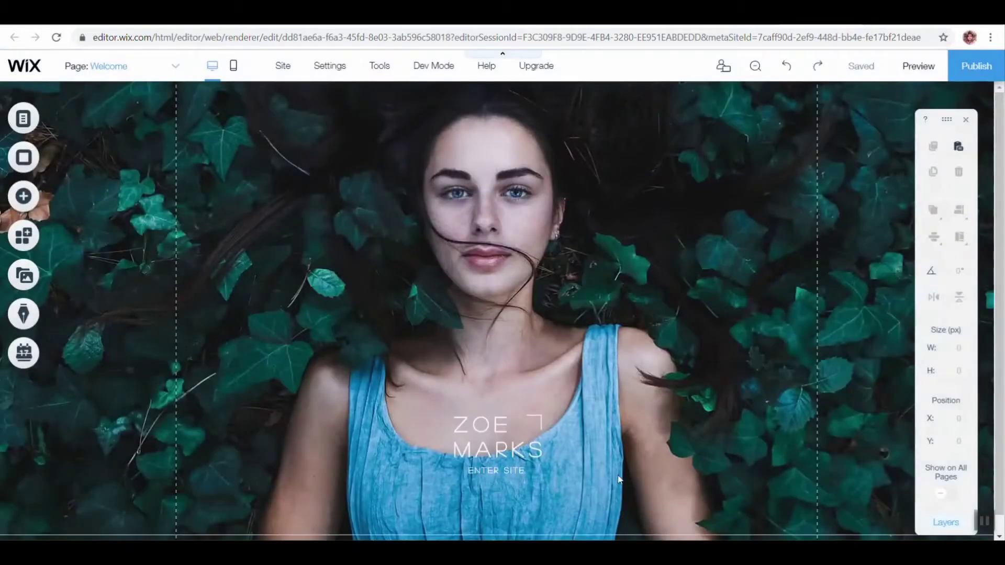